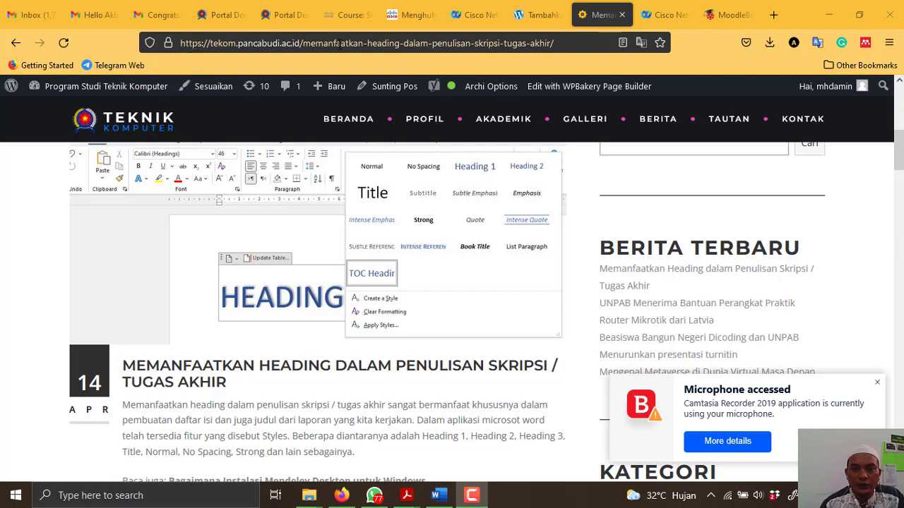
Switch to Word, create a blank document and dismiss the microphone notification.
left_click(440, 496)
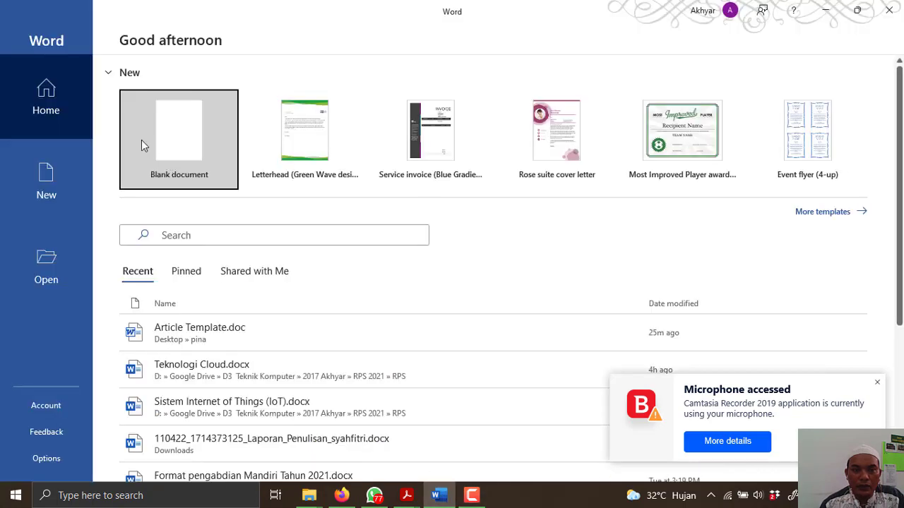
left_click(177, 141)
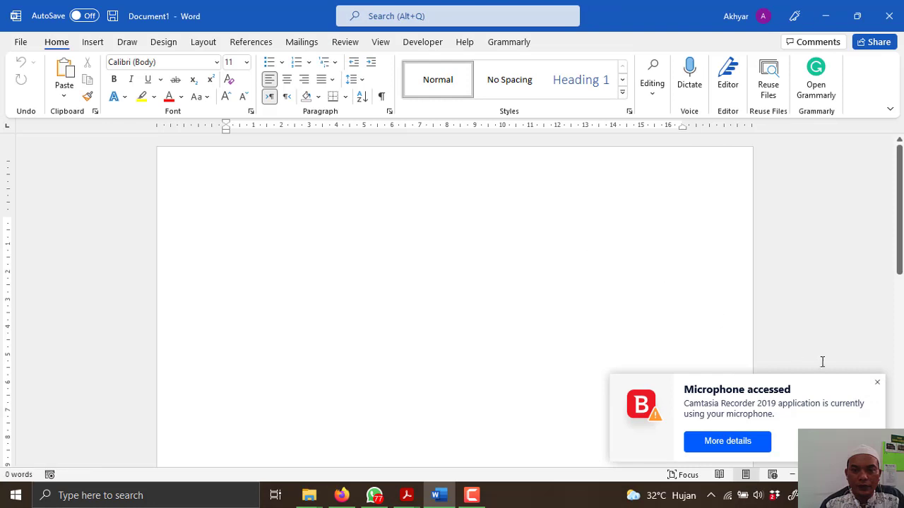
left_click(878, 385)
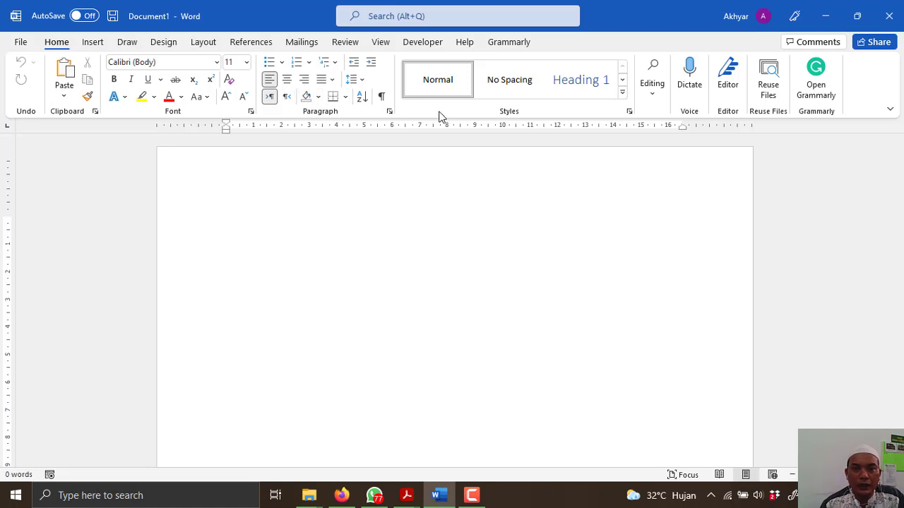
Modify the Heading 1 style to use the Automatic font colour.
left_click(622, 94)
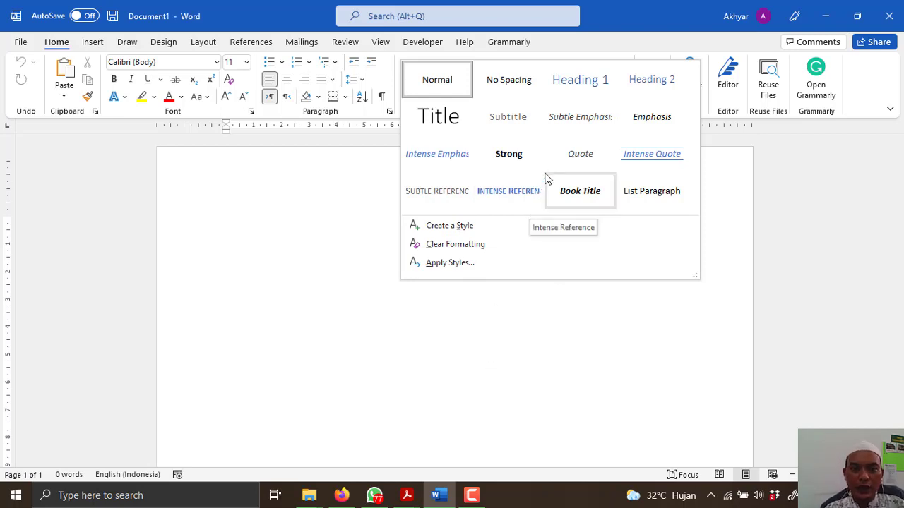
right_click(584, 96)
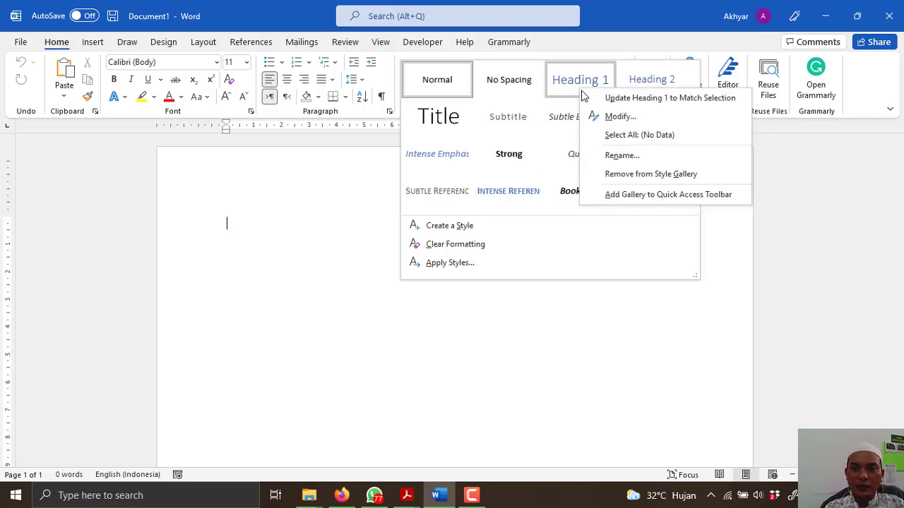
left_click(637, 118)
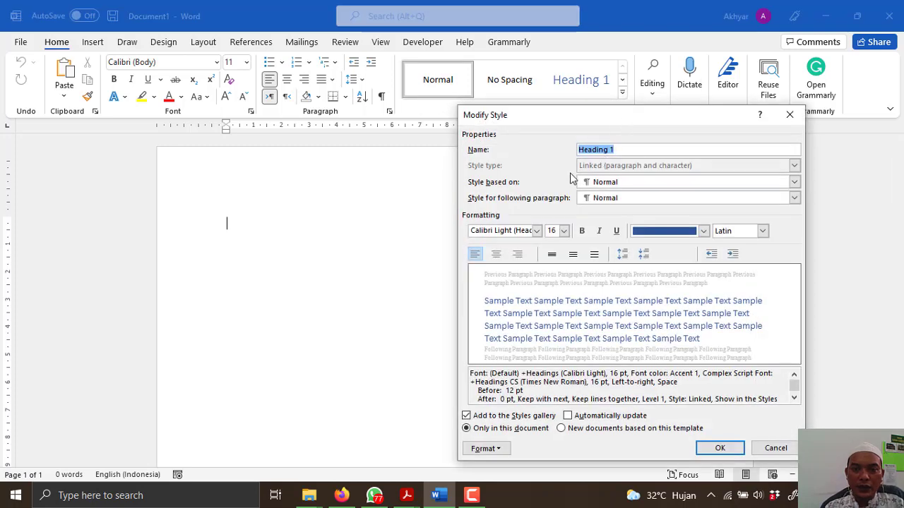
left_click(662, 234)
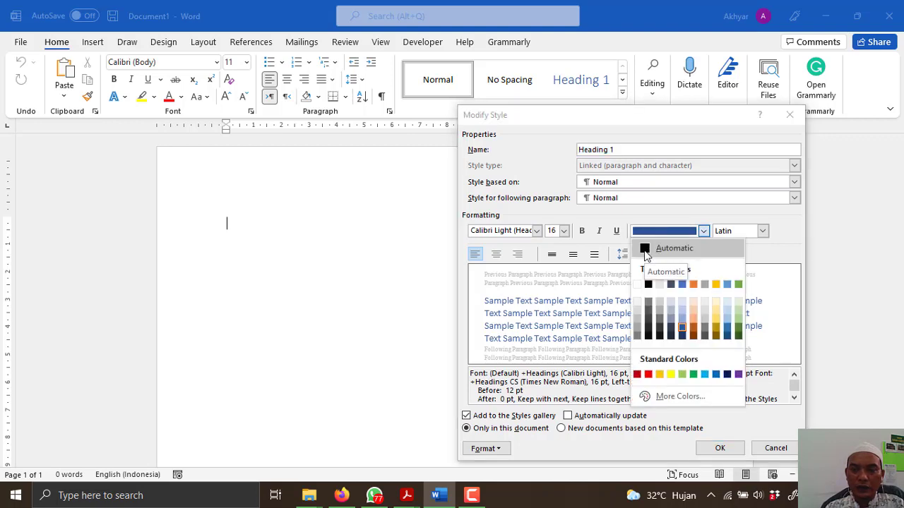
left_click(650, 253)
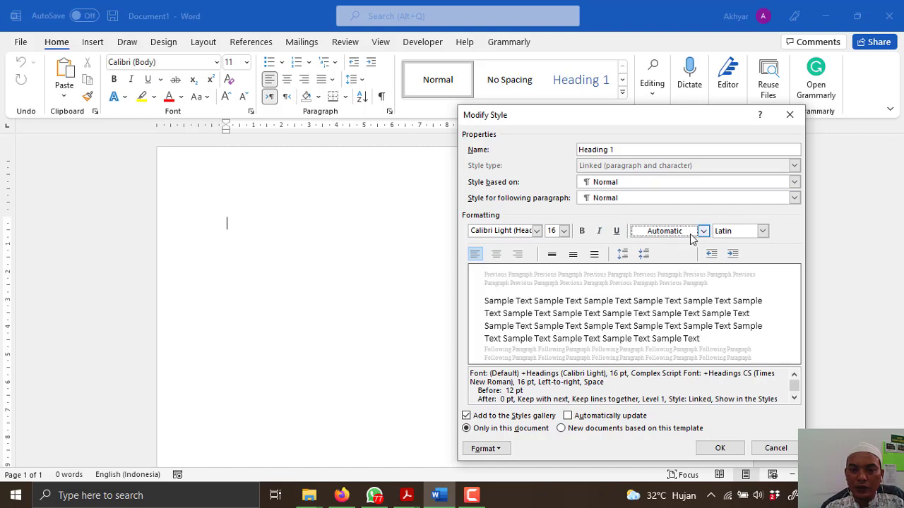
Format the Heading 1 style as 12 pt bold text with centred alignment.
left_click(562, 235)
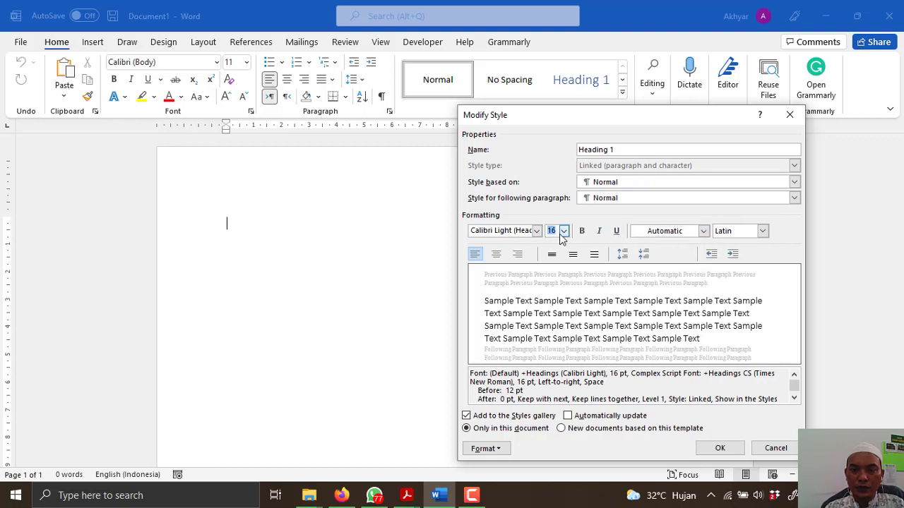
left_click(563, 233)
left_click(553, 281)
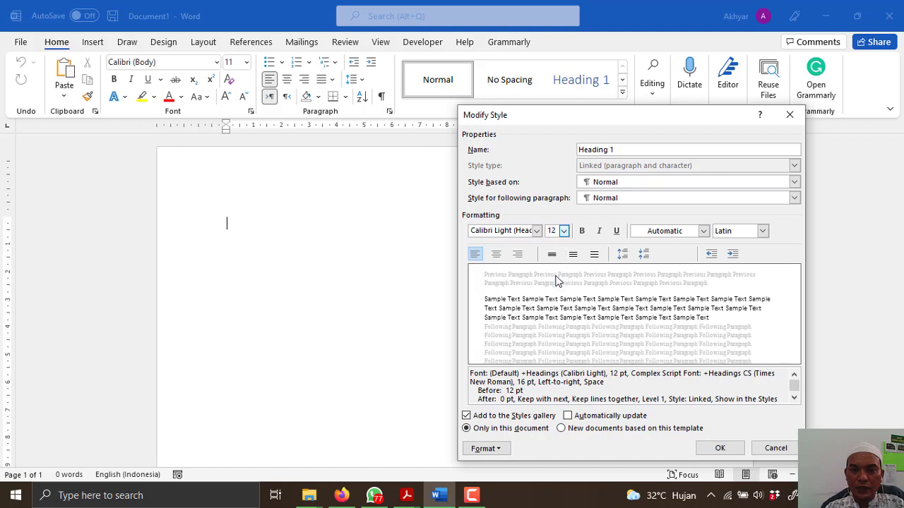
left_click(582, 231)
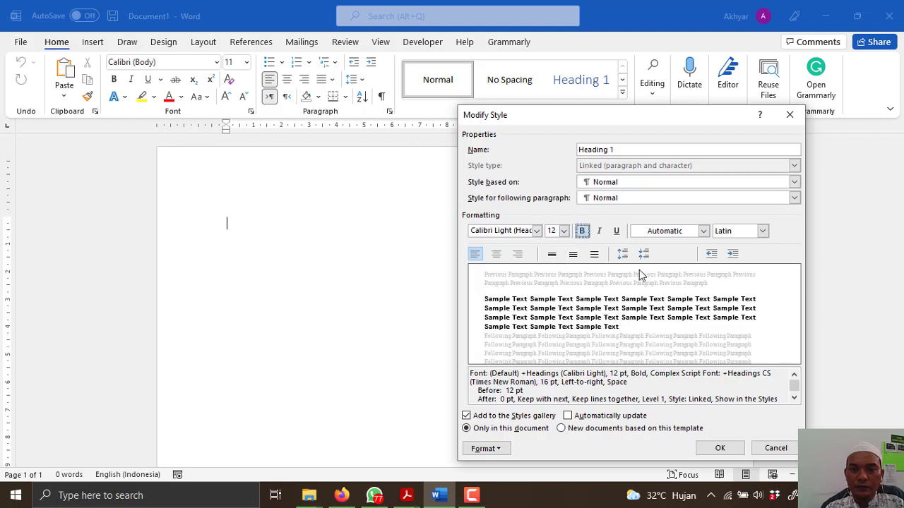
left_click(495, 254)
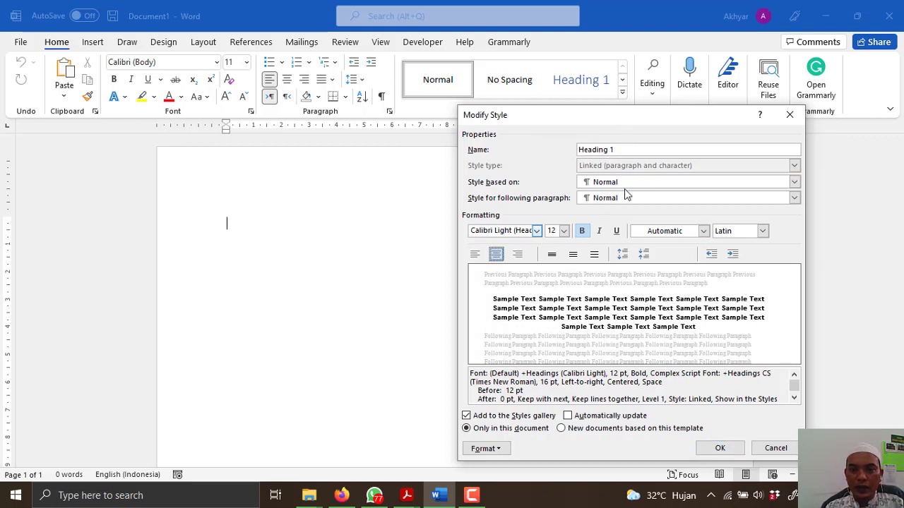
Set the Heading 1 style's paragraph line spacing to 1.5 lines and apply the style changes.
left_click(496, 449)
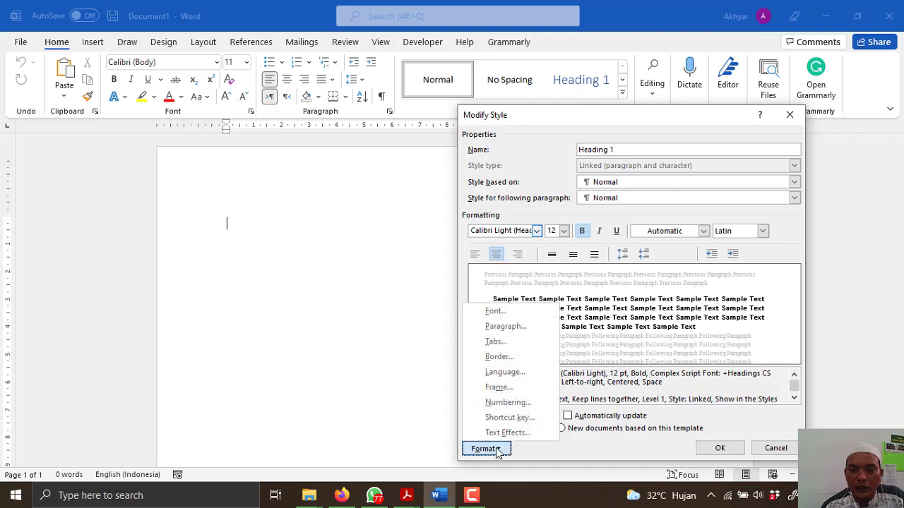
left_click(506, 327)
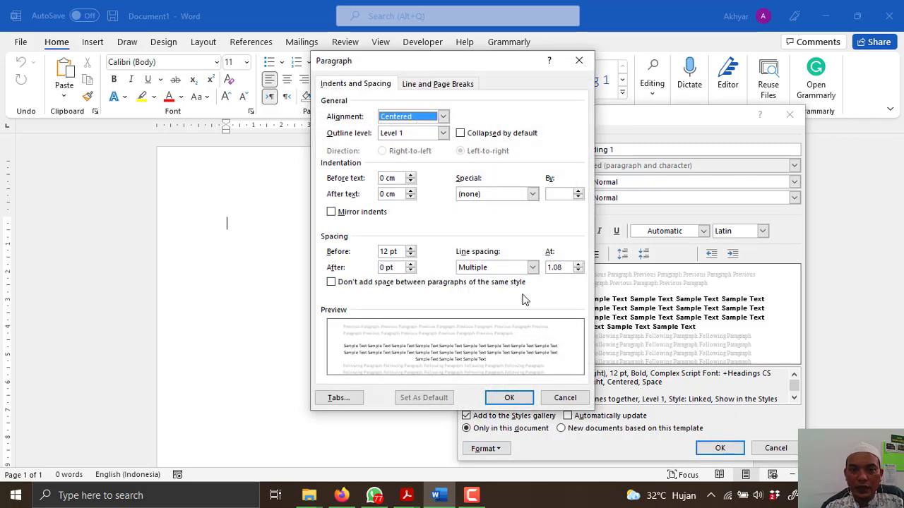
left_click(498, 268)
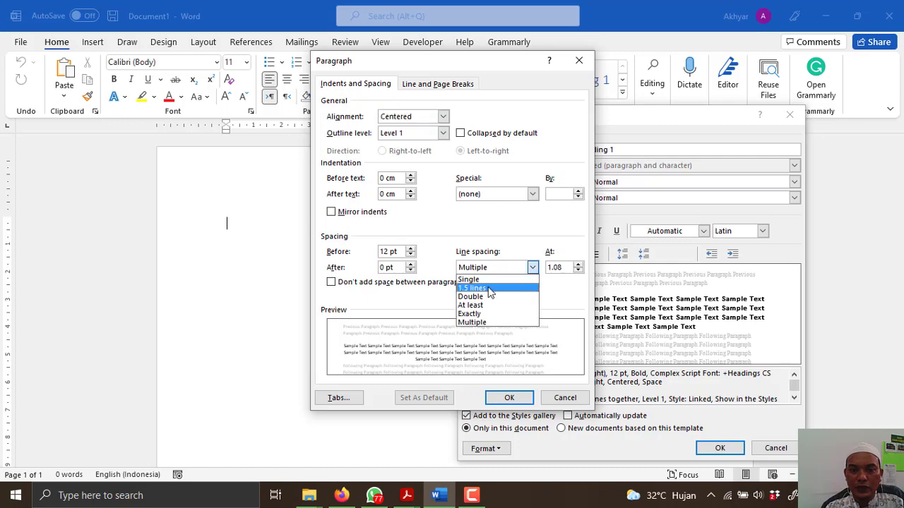
left_click(491, 289)
left_click(509, 397)
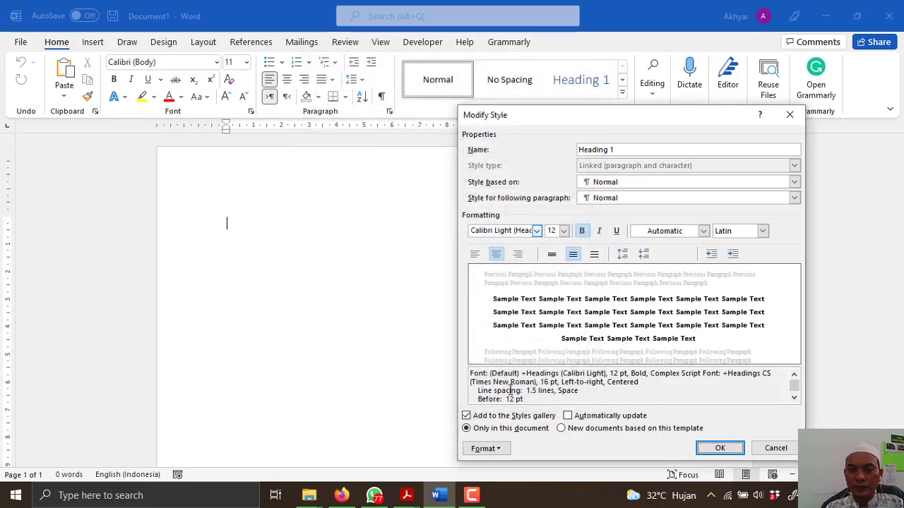
left_click(721, 449)
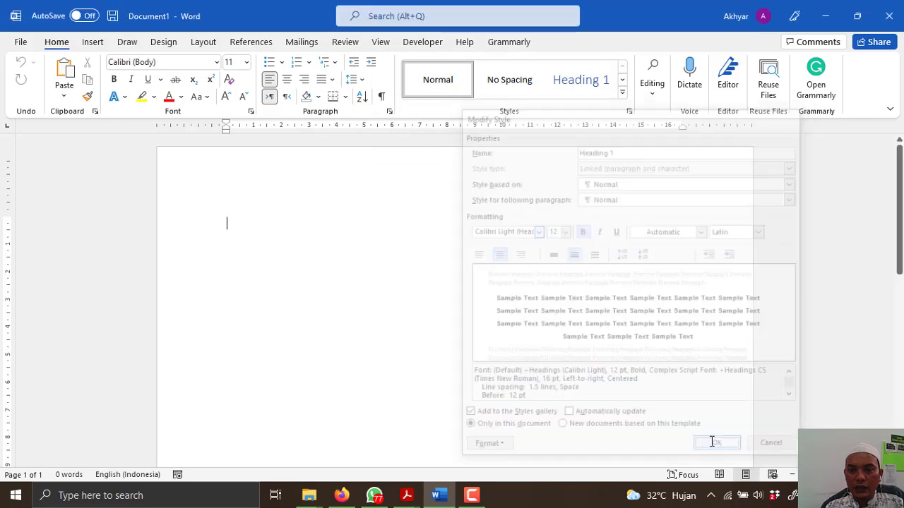
Modify the Heading 1 style again to use the Times New Roman (Headings CS) font.
right_click(572, 86)
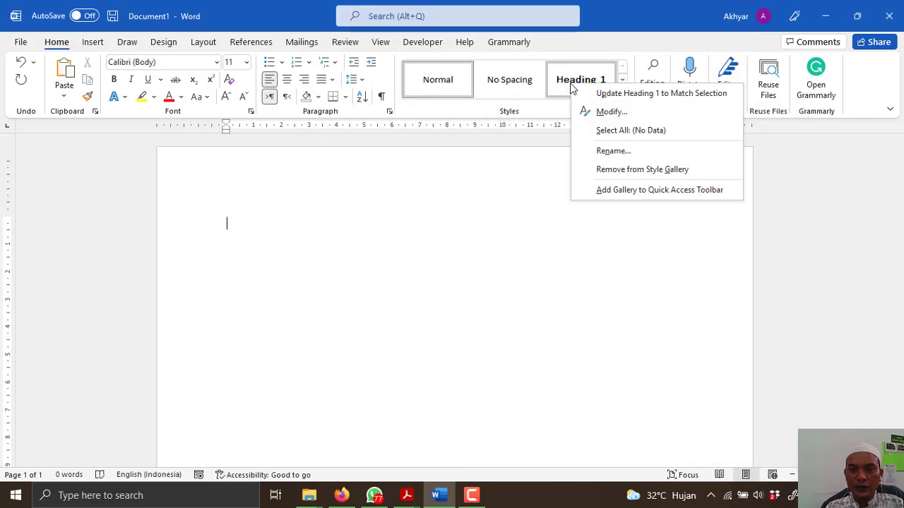
left_click(597, 112)
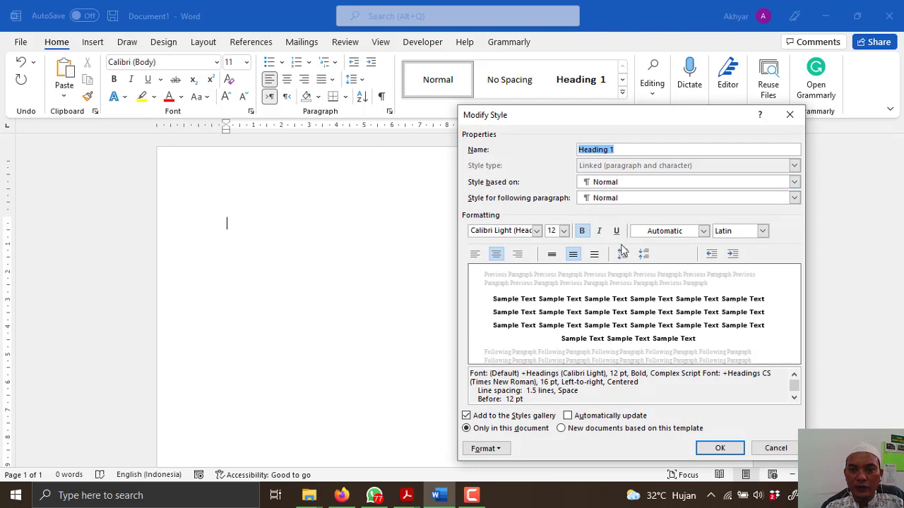
left_click(523, 236)
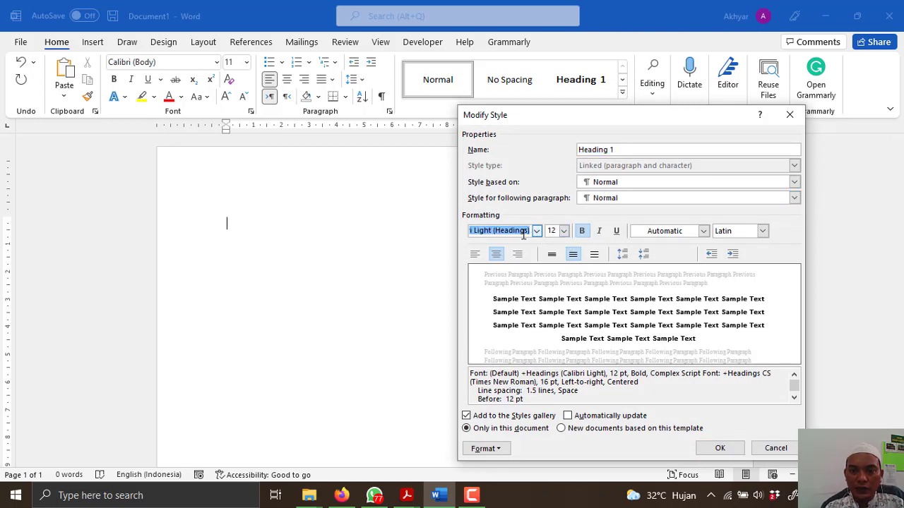
left_click(536, 232)
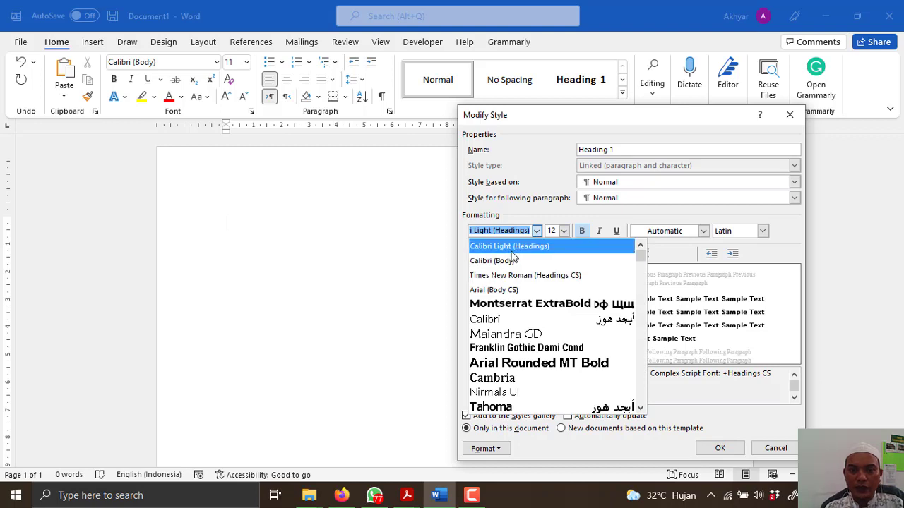
type("Tim")
key("BackSpace")
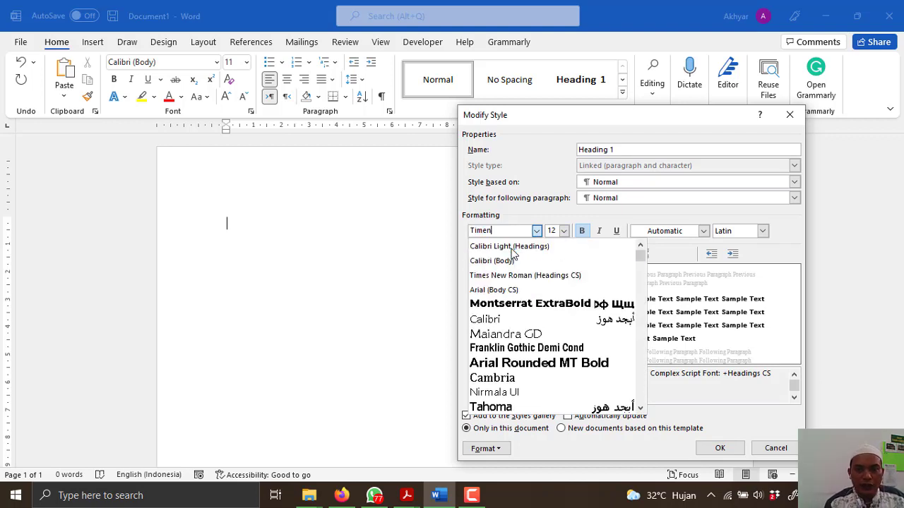
type("e")
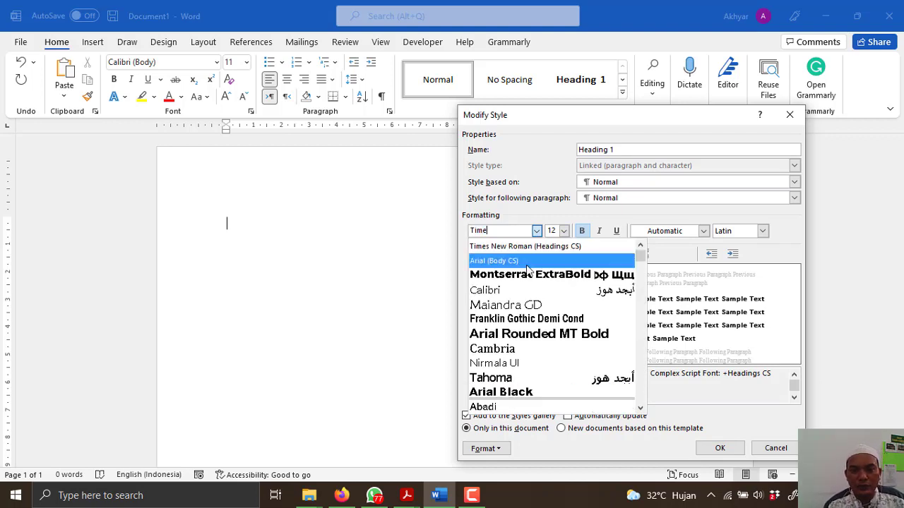
left_click(512, 247)
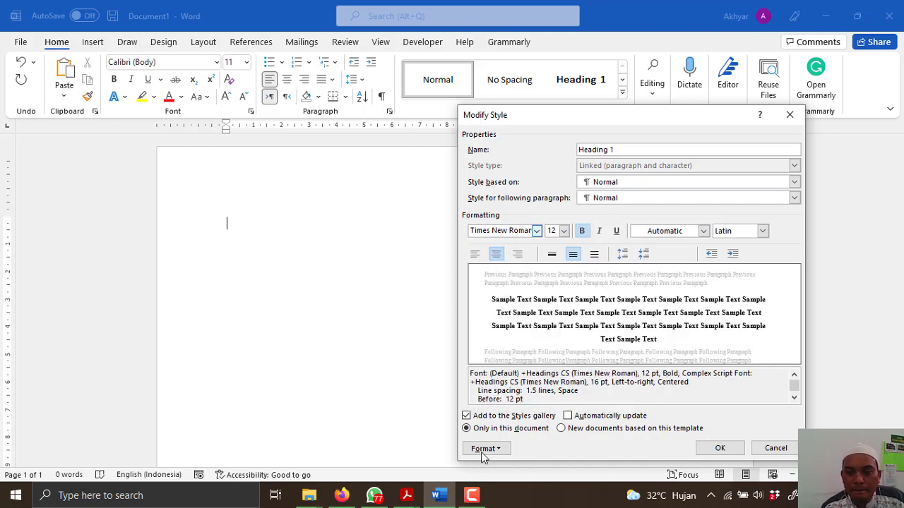
left_click(719, 450)
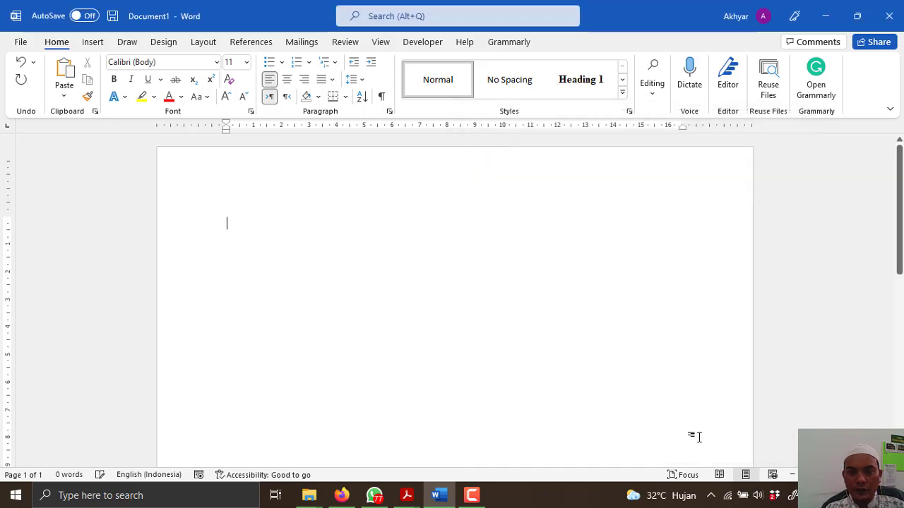
Modify the Heading 2 style to use black text at 12 pt.
left_click(622, 93)
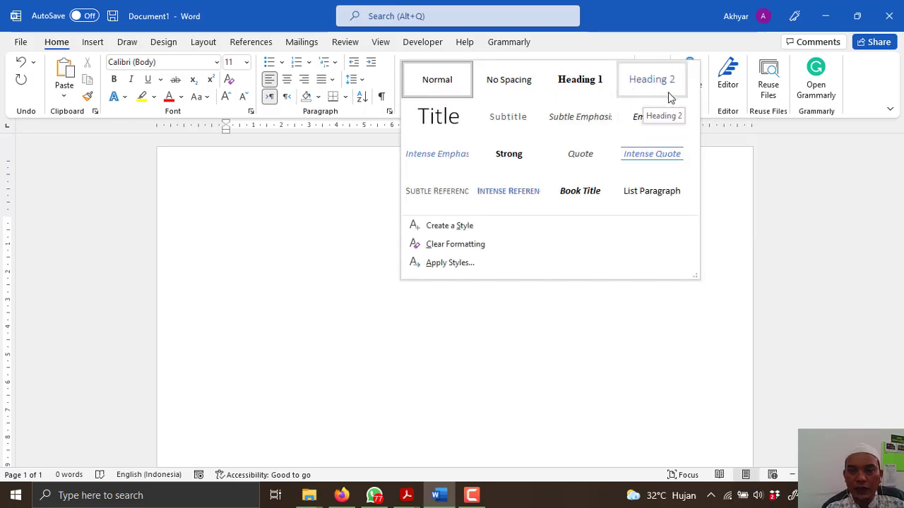
right_click(660, 96)
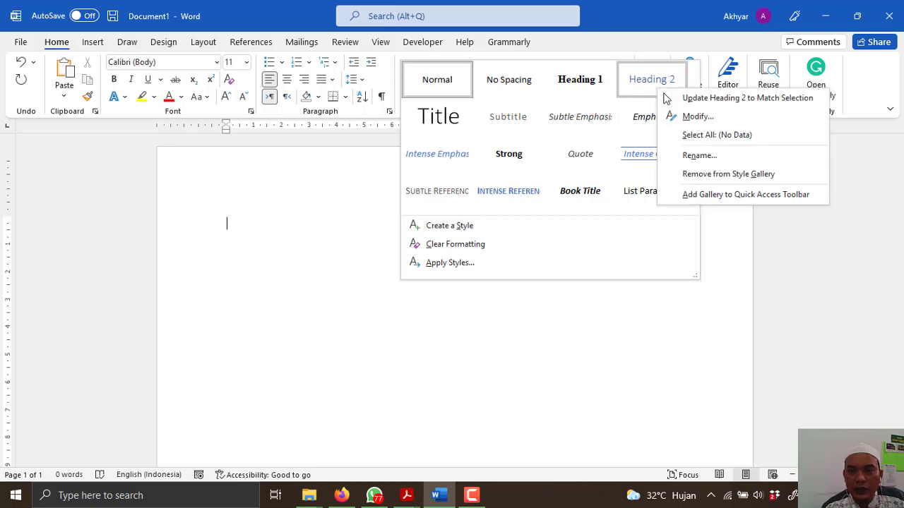
left_click(694, 115)
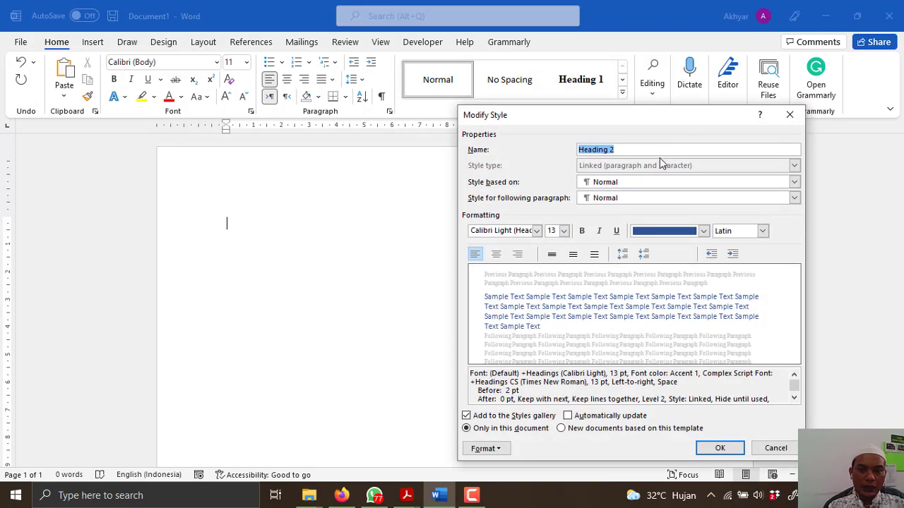
left_click(703, 230)
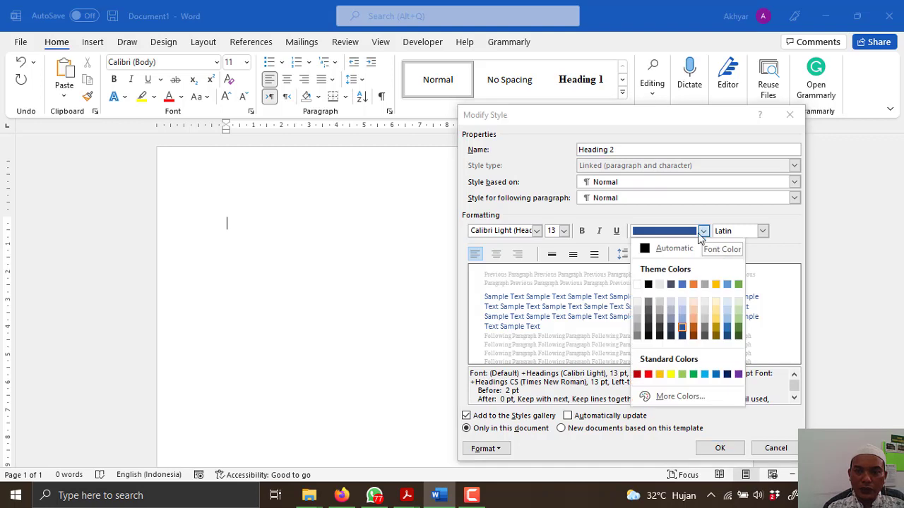
left_click(657, 279)
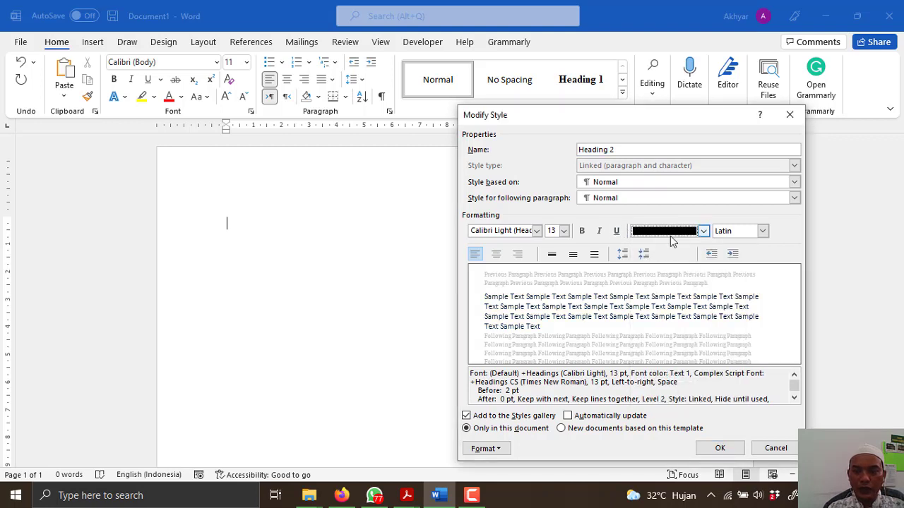
left_click(564, 231)
left_click(551, 279)
Set the Heading 2 style's font to Times New Roman and apply the style changes.
left_click(524, 231)
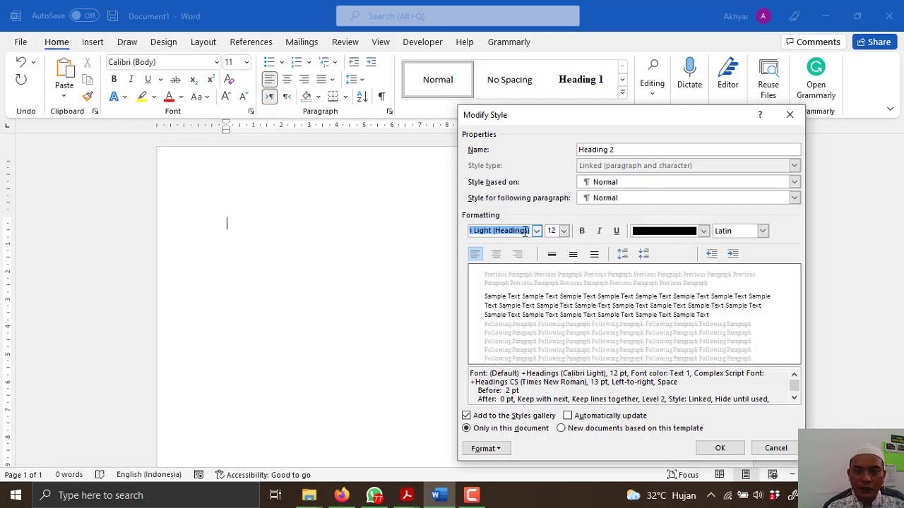
type("Times New Roman")
key("Return")
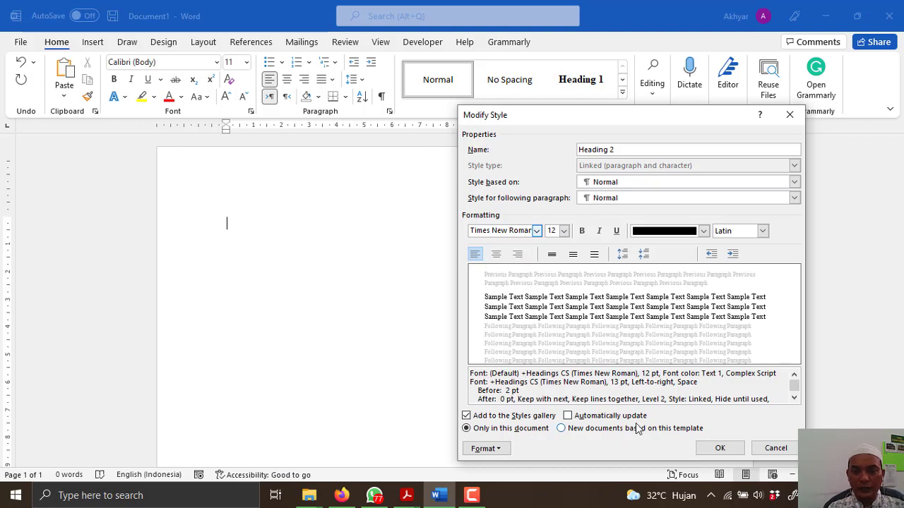
left_click(720, 449)
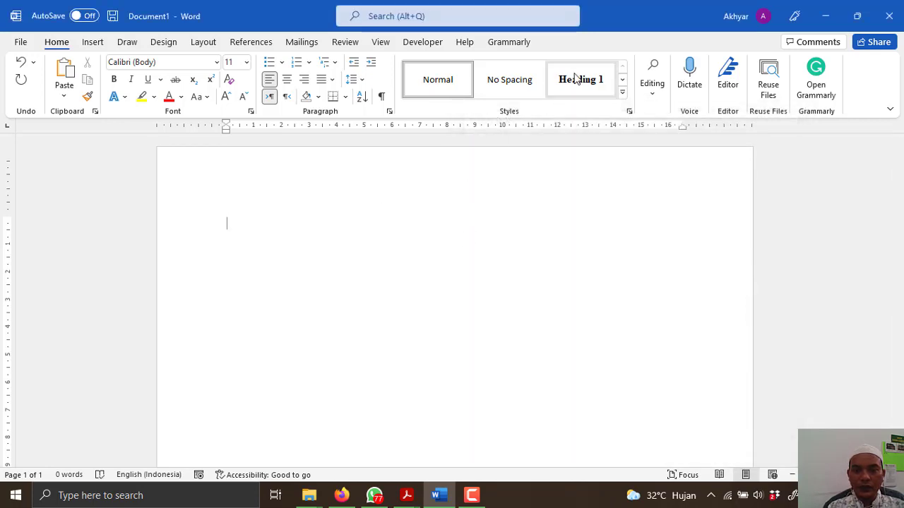
Make the Heading 2 style bold and apply the style changes.
left_click(622, 92)
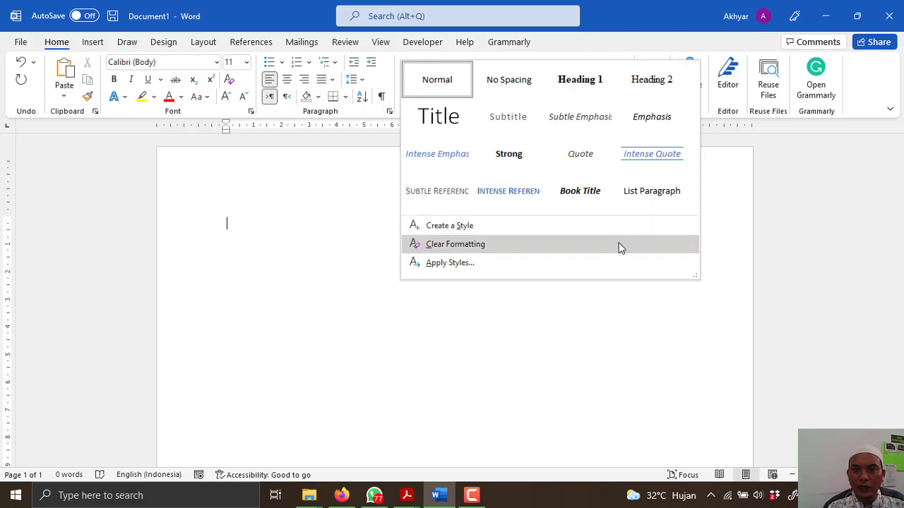
right_click(662, 79)
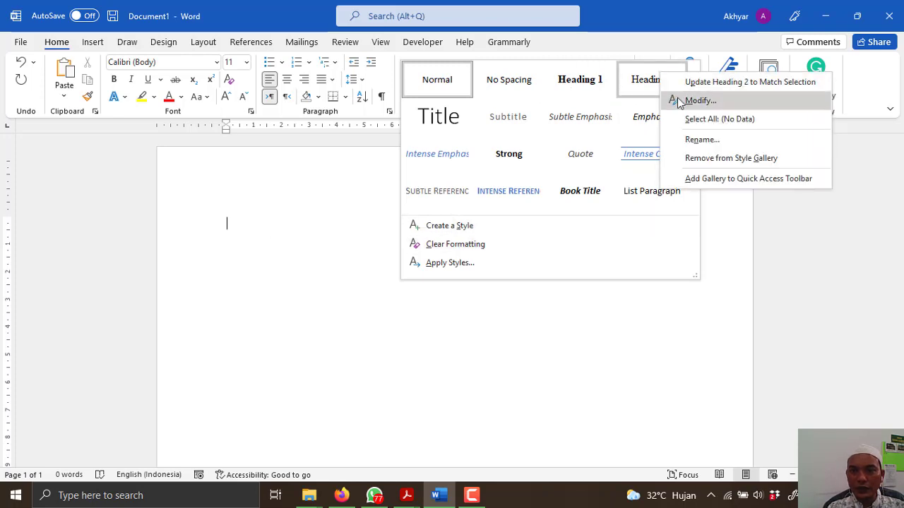
left_click(685, 97)
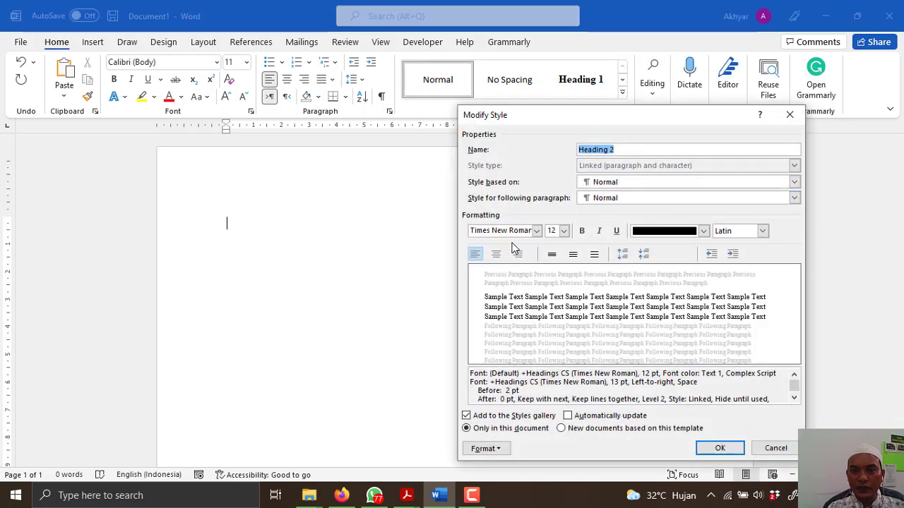
left_click(582, 232)
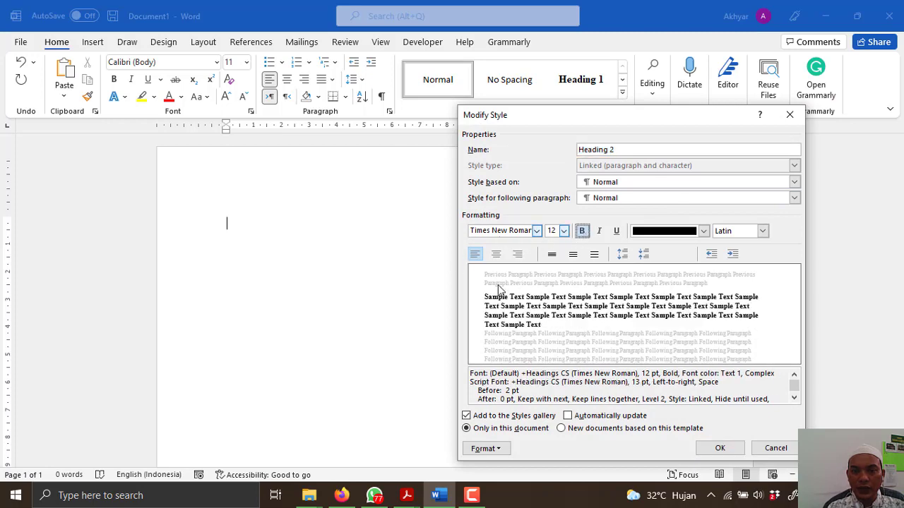
left_click(718, 449)
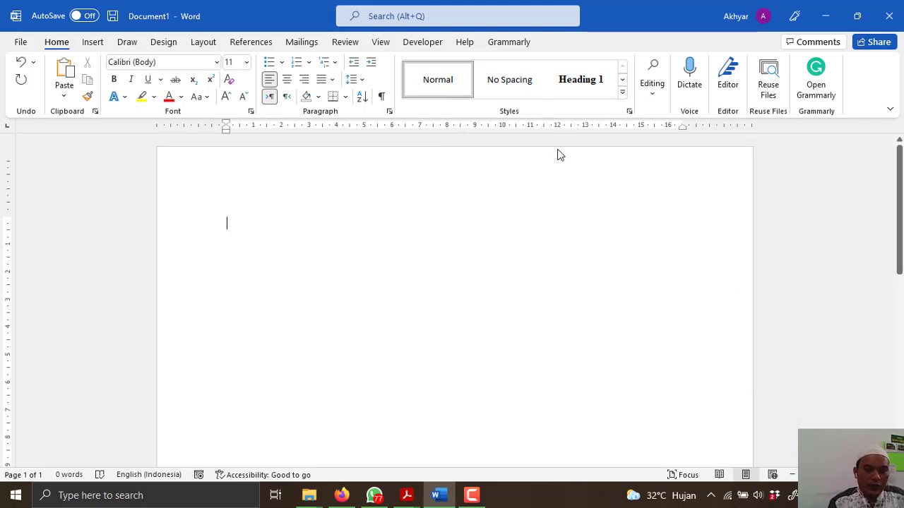
Enter the chapter titles "BAB 1 PENDAHULULAN" and "BAB 2 LANDASAN TEORI", separated by an empty line.
type("BAB 1")
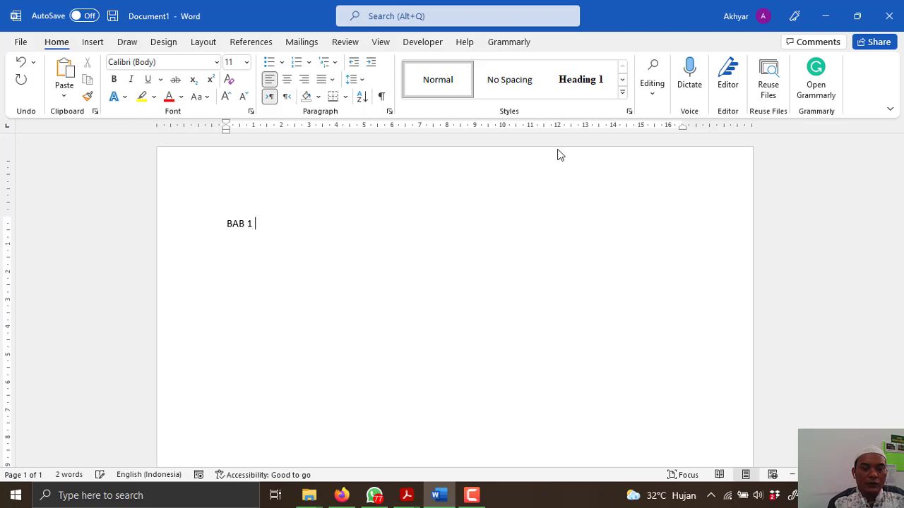
key("BackSpace")
type("PENDAHUL")
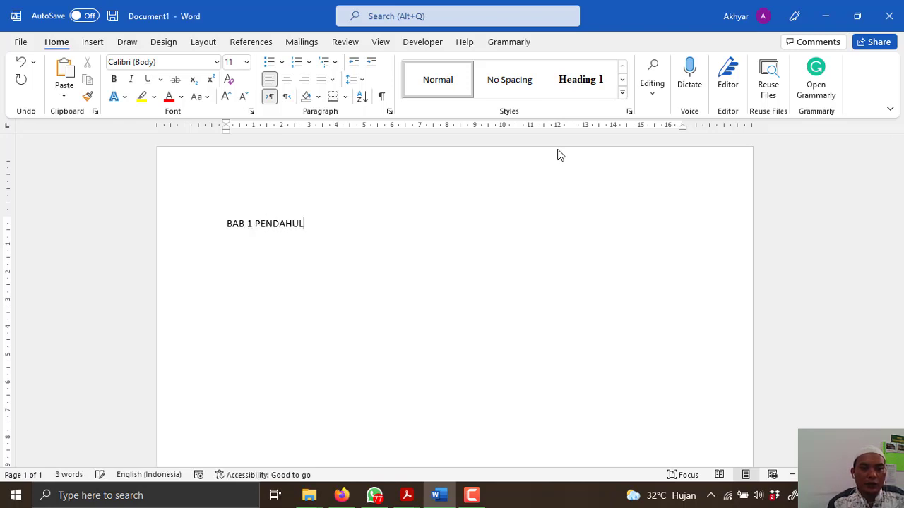
type("ULAN  ")
type("BAB 2")
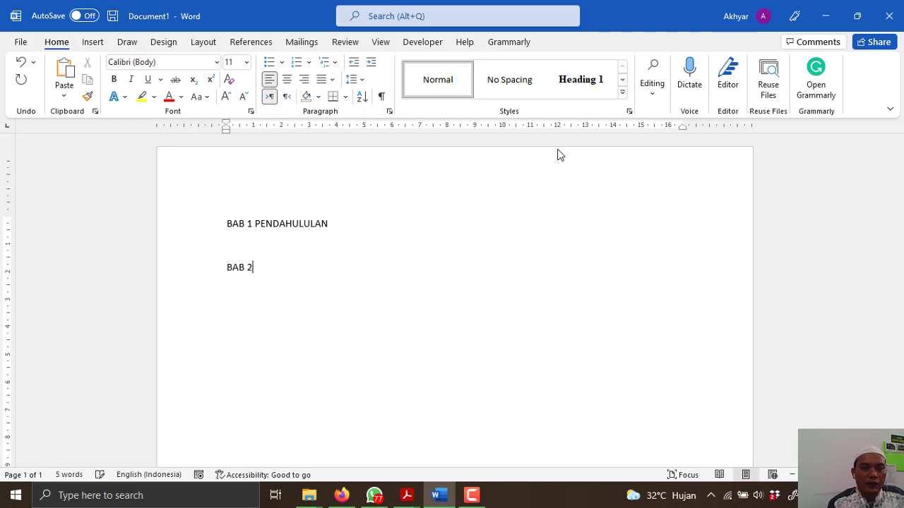
type(" LANDAS")
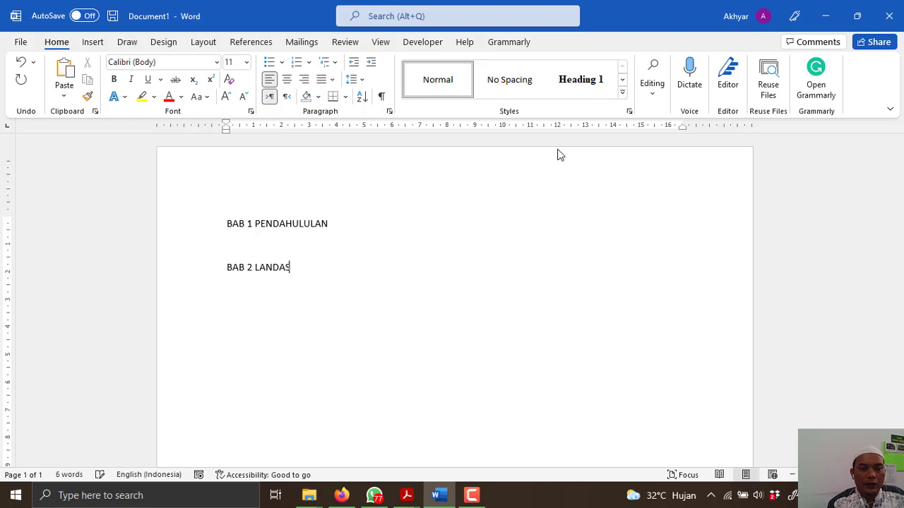
type("AN TEORI")
key("Return")
Add the chapter titles "BAB 3 PERANCANGAN" and "BAB 4 HASIL DAN PEMBAHASAN", separated by an empty line.
type("B")
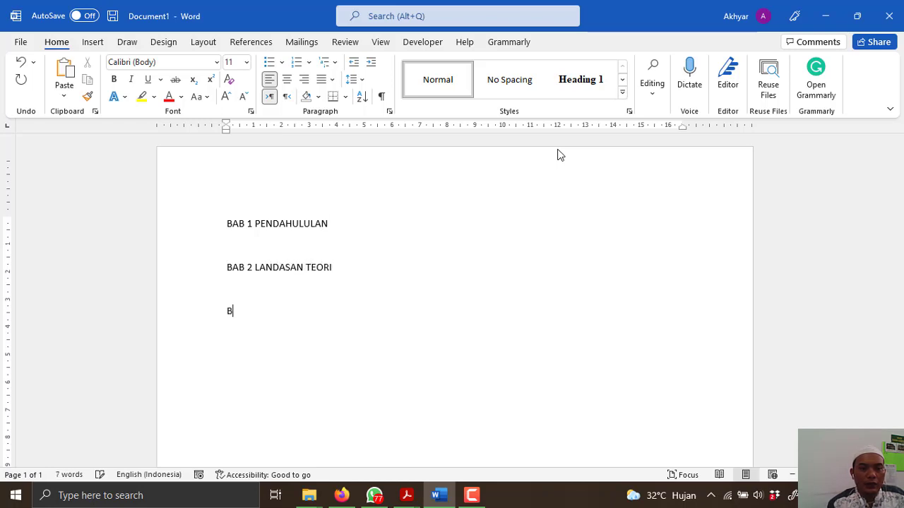
type("AB 3 PERANCANGAN")
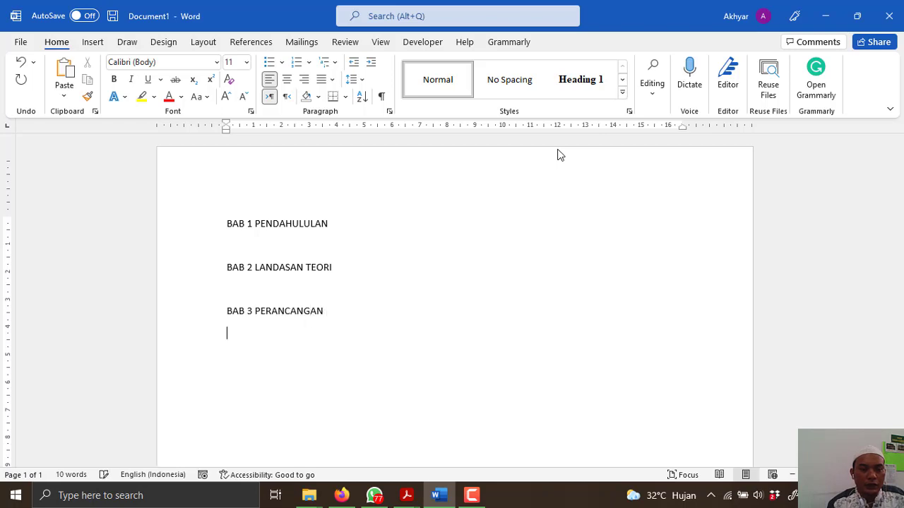
key("Return")
type("BAB 4 HASIL DAN PEM")
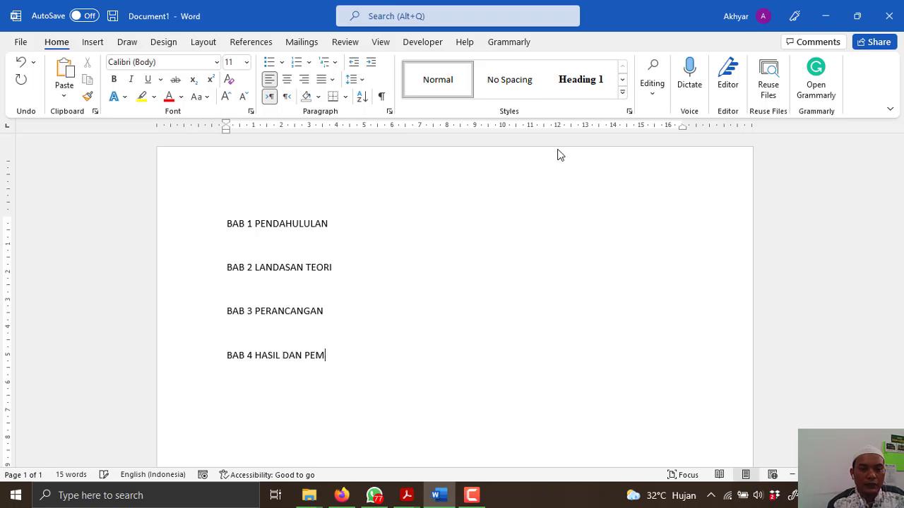
type("ABAHANSA")
key("BackSpace")
key("BackSpace")
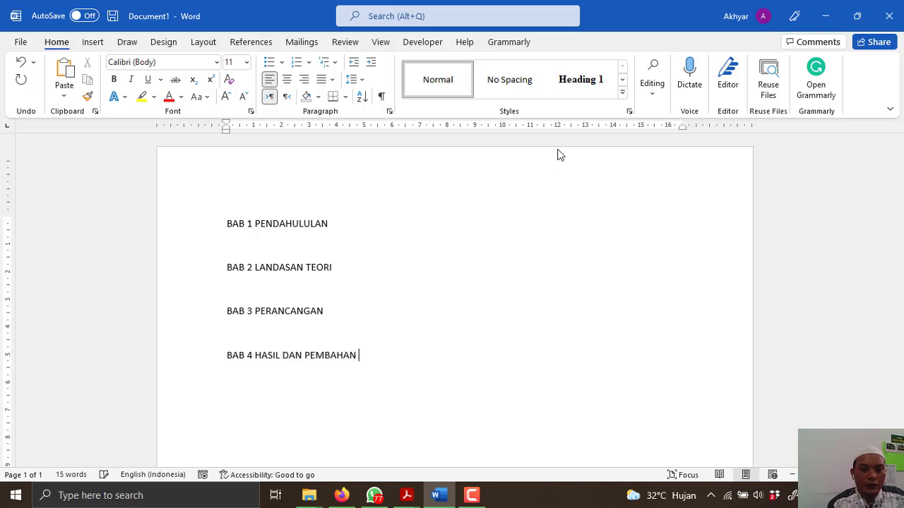
key("BackSpace")
type("SAN")
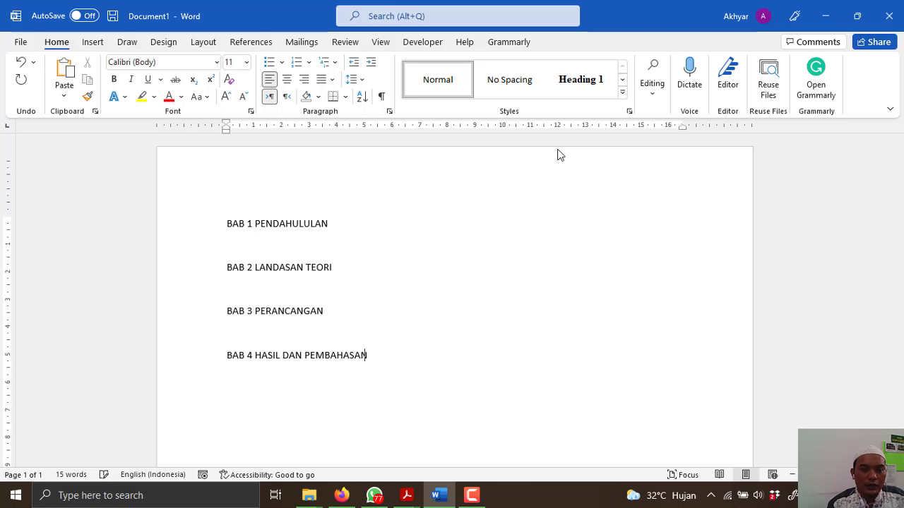
Add the lines "BAB 5 KESIMPULAN" and "DAFTAR PUSTAKA" below the BAB 4 title.
key("Return")
type("BAB")
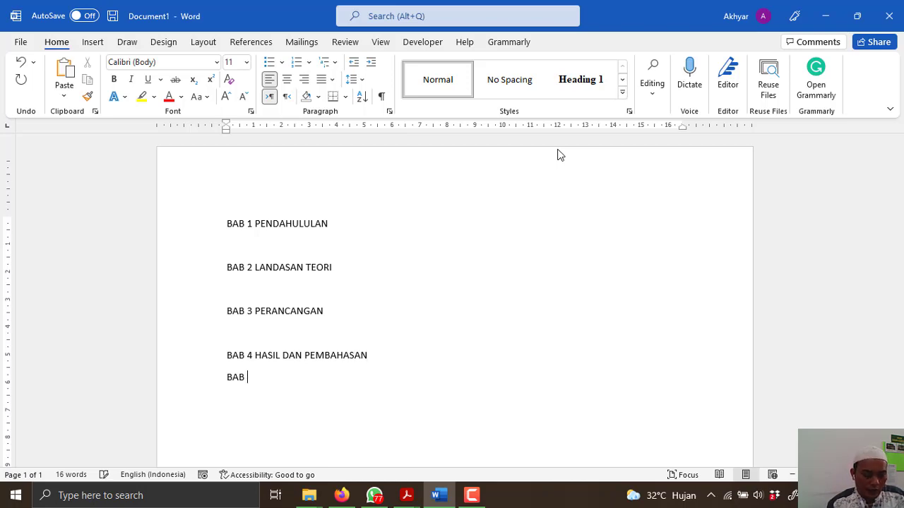
type(" 5 KESIMPULAN")
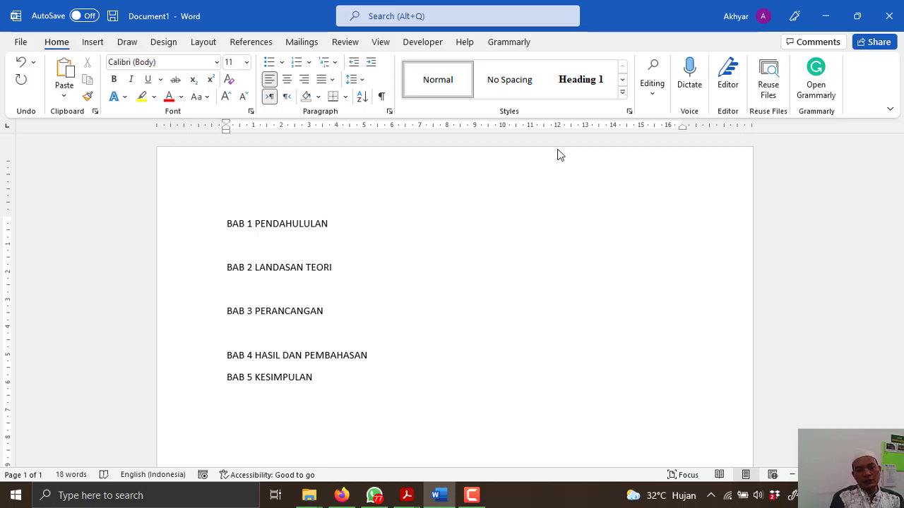
type("DAFTAR ")
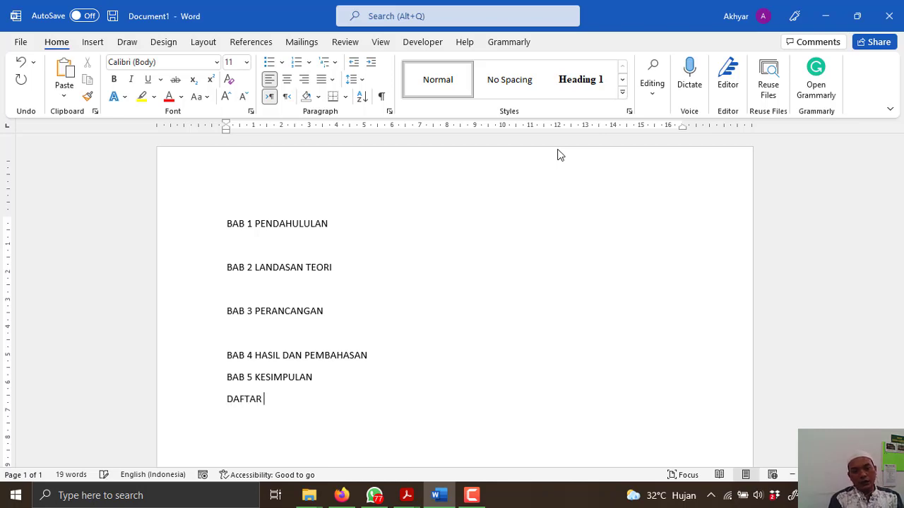
type("PUSTAKA")
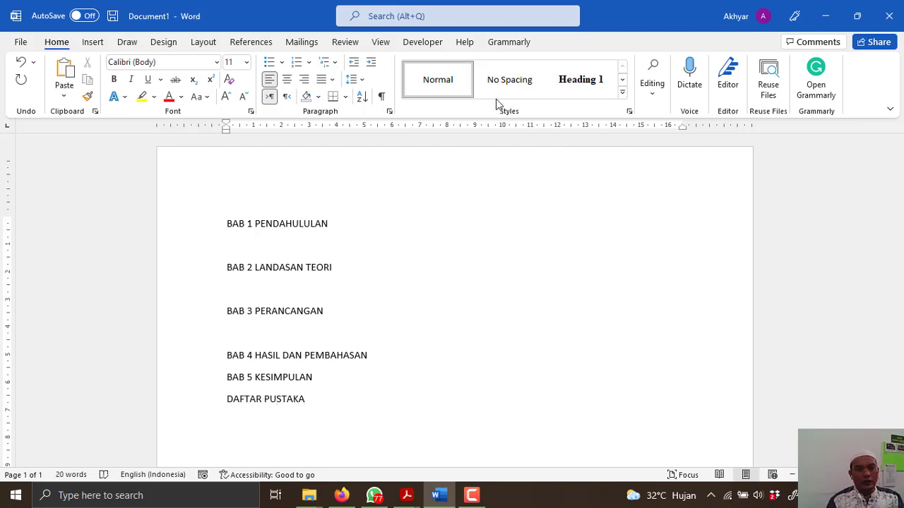
Insert "LEMBAR PENGESAHAN", "KATA PENGANTAR" and "DAFTAR ISI" on separate lines above the BAB 1 title, followed by an empty line.
left_click(228, 223)
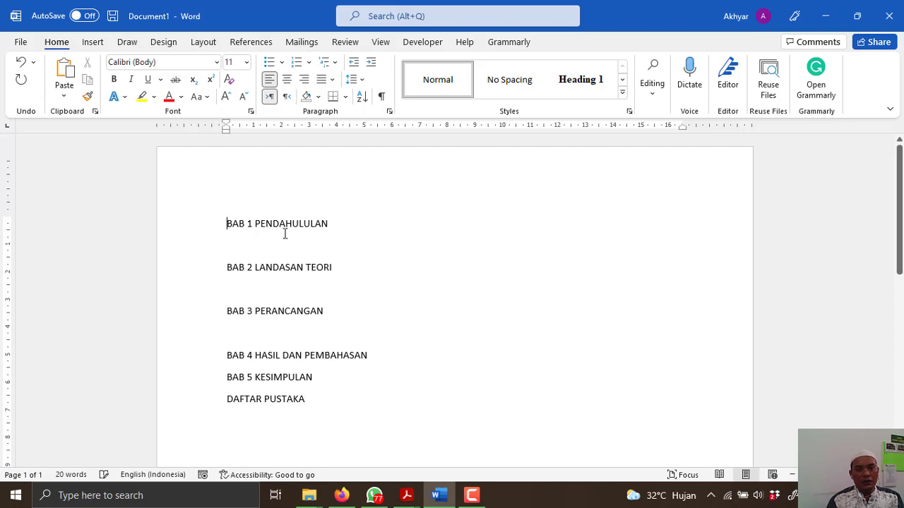
key("Return")
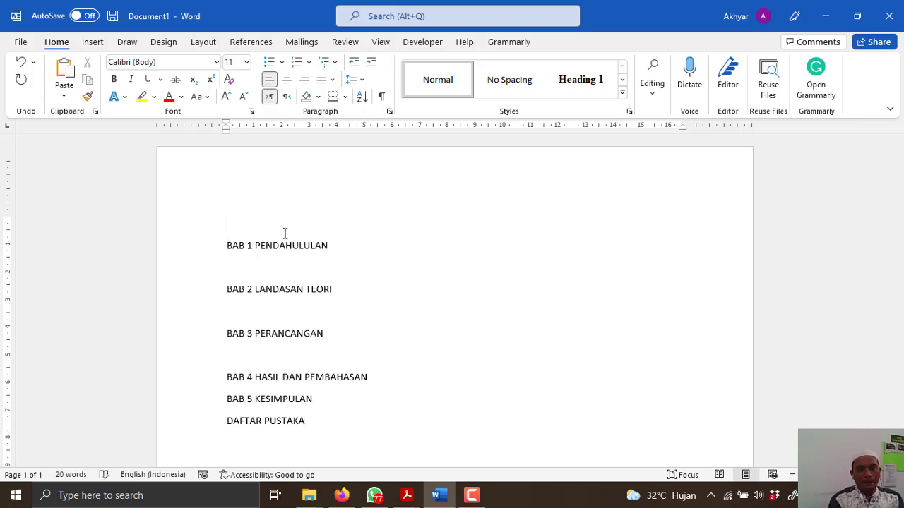
type("LEMBAR PENGESAHAN")
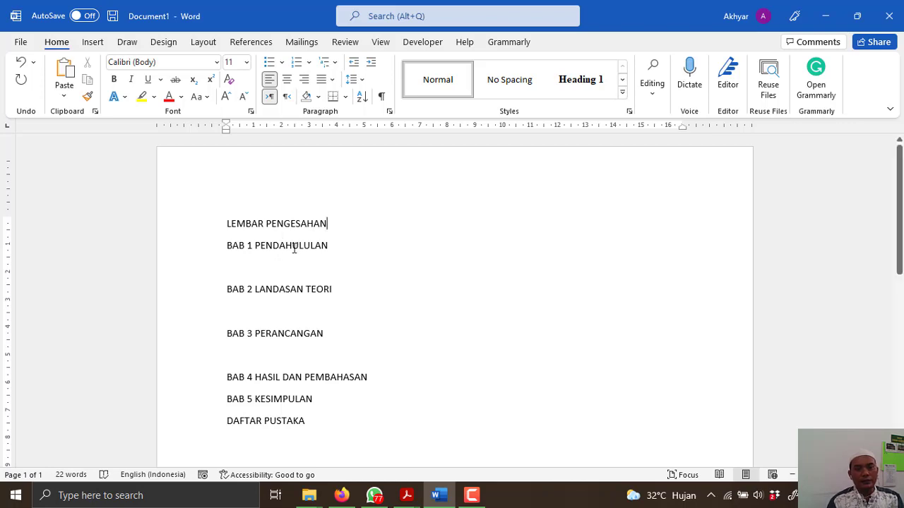
key("Return")
type("KATA PENGANTAR")
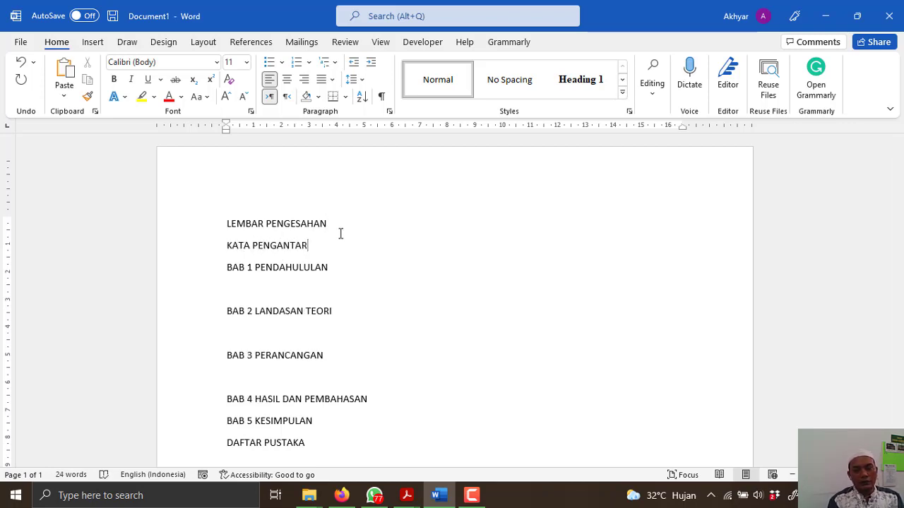
key("Return")
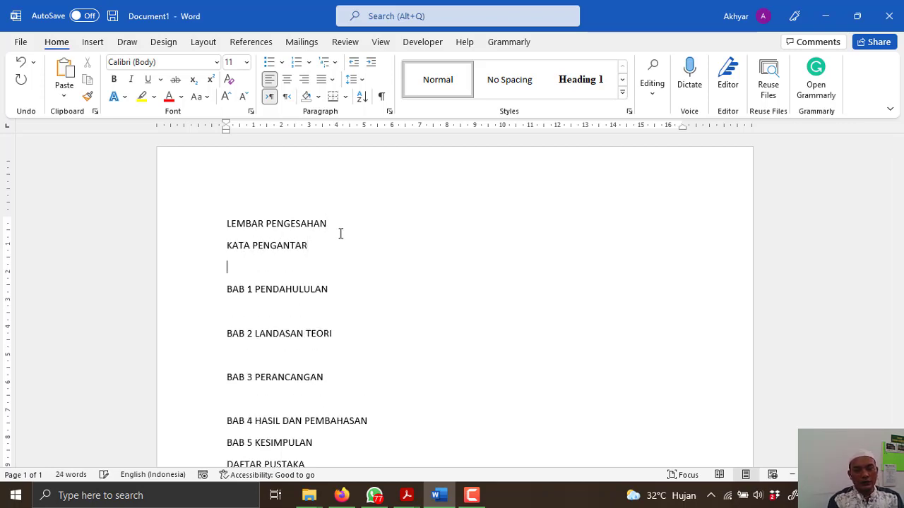
type("DAFTAR ISI")
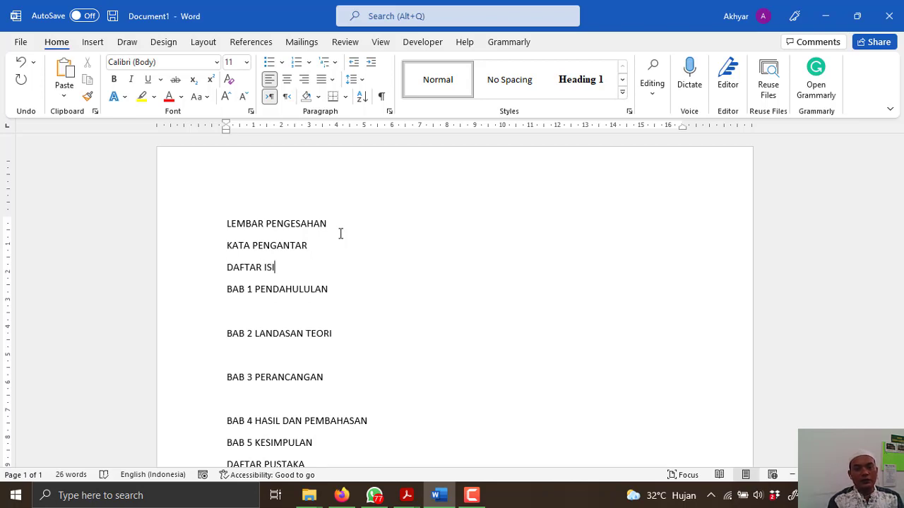
key("Return")
Review the list of thesis section titles from LEMBAR PENGESAHAN to DAFTAR PUSTAKA.
scroll(327, 286, "down", 4)
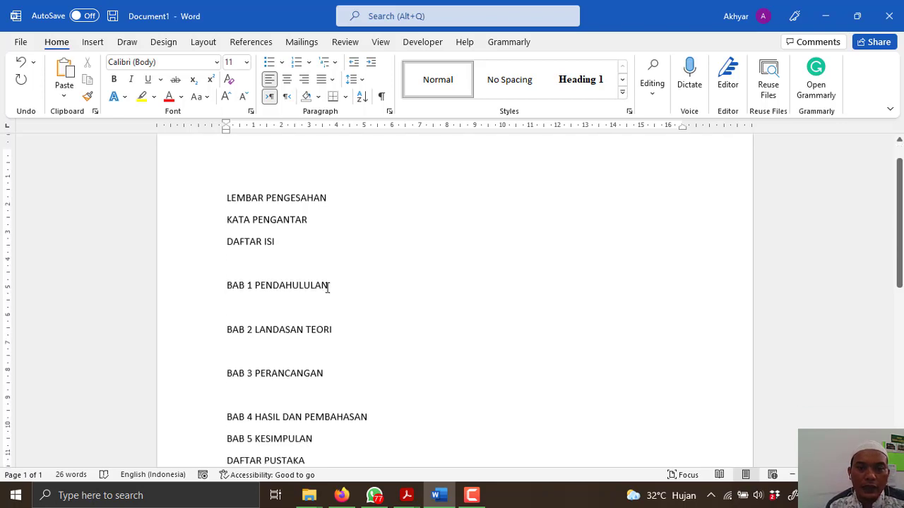
scroll(302, 345, "up", 4)
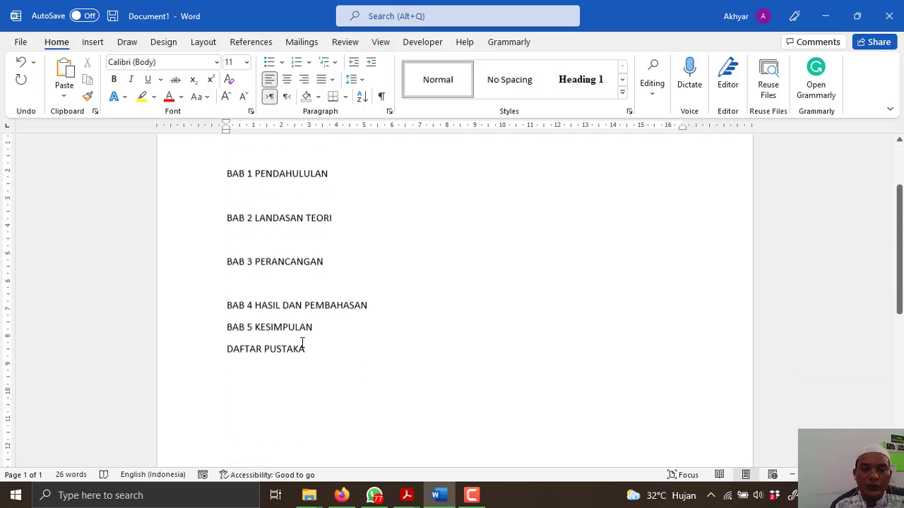
scroll(304, 339, "down", 2)
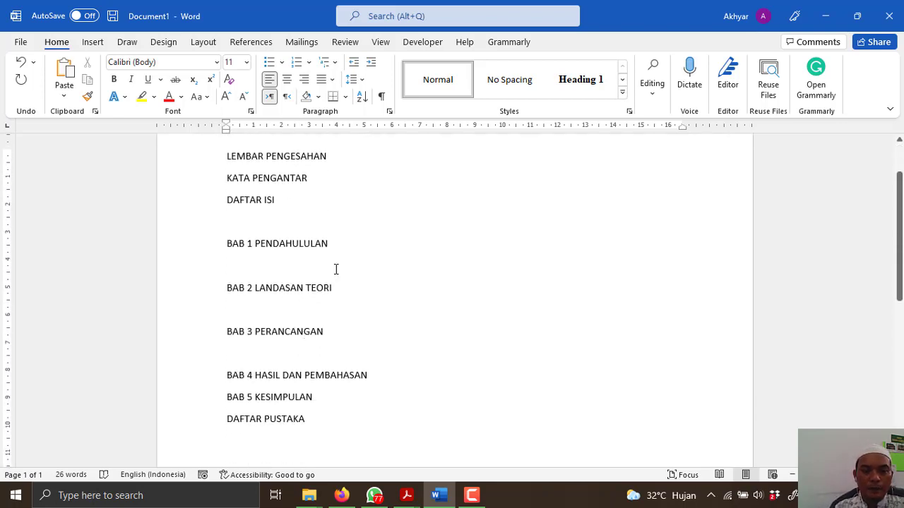
scroll(324, 289, "up", 2)
scroll(306, 314, "down", 1)
scroll(296, 307, "up", 1)
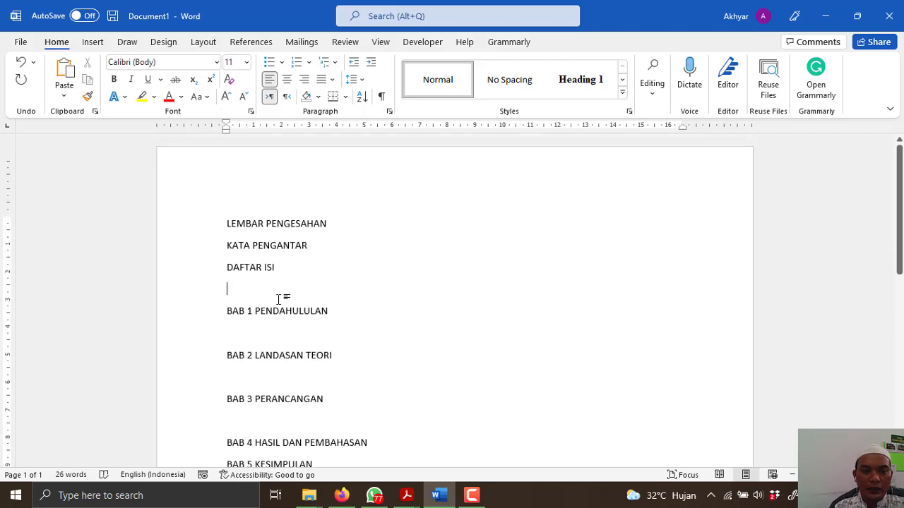
scroll(246, 344, "down", 4)
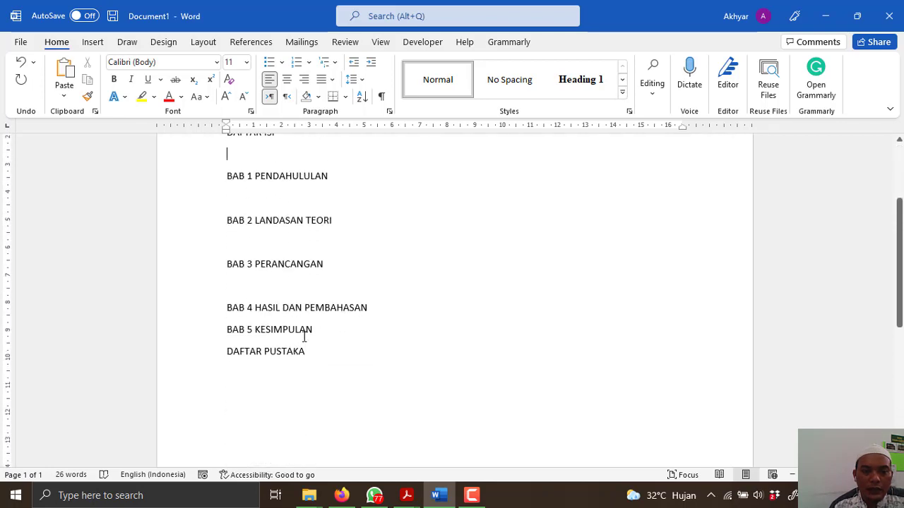
scroll(305, 351, "up", 4)
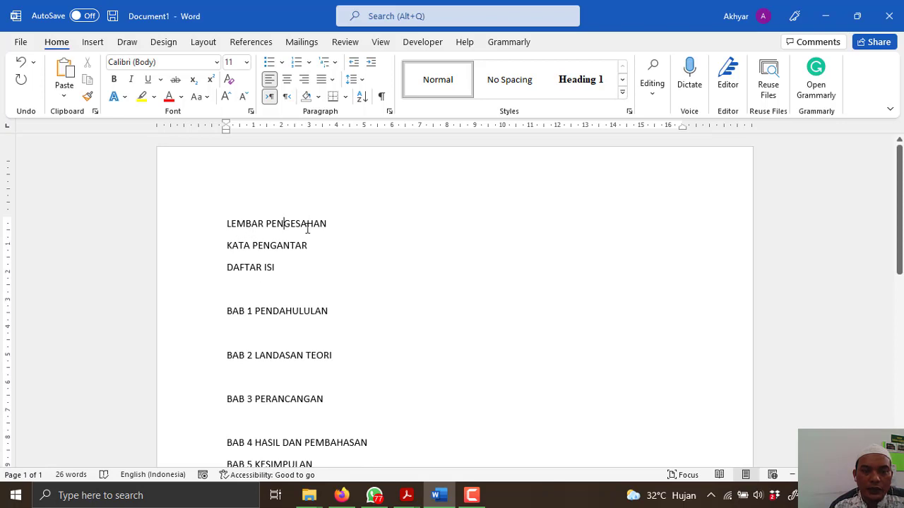
Apply the Heading 1 style to the titles LEMBAR PENGESAHAN, KATA PENGANTAR, DAFTAR ISI and BAB 1 PENDAHULULAN.
left_click(576, 88)
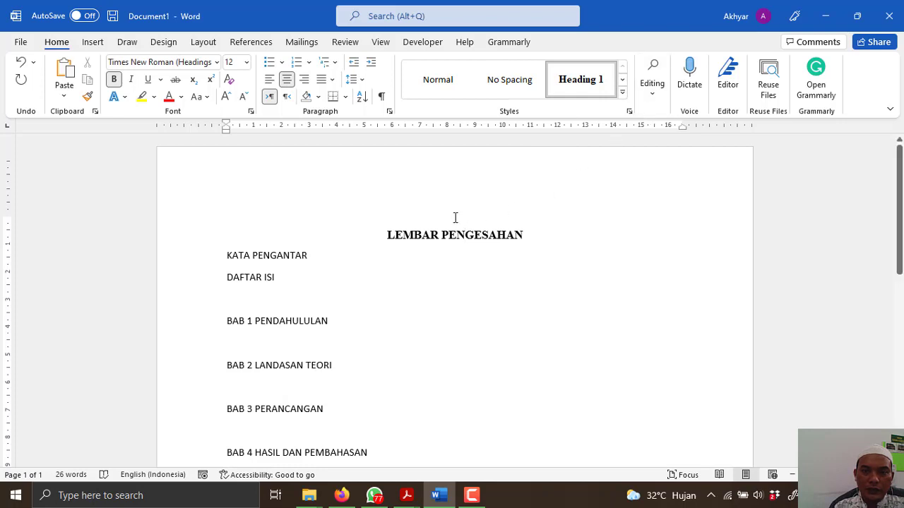
left_click(283, 255)
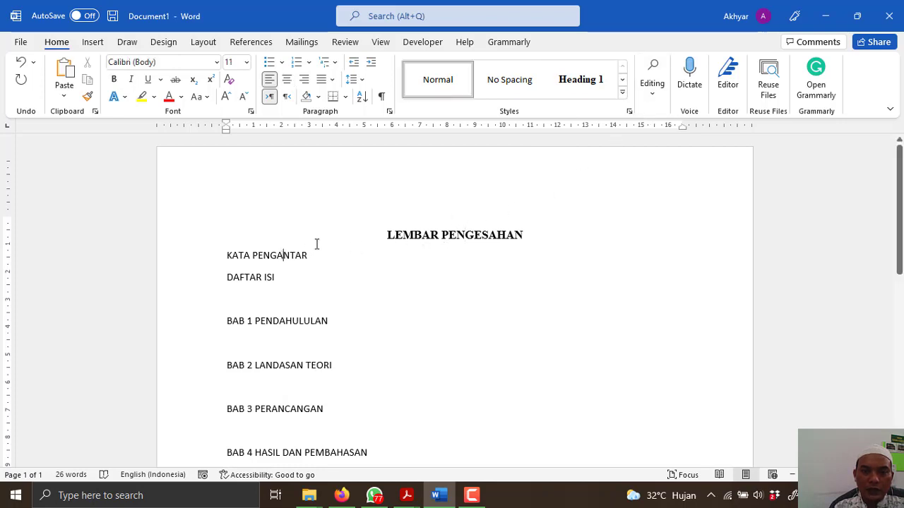
left_click(599, 83)
left_click(256, 289)
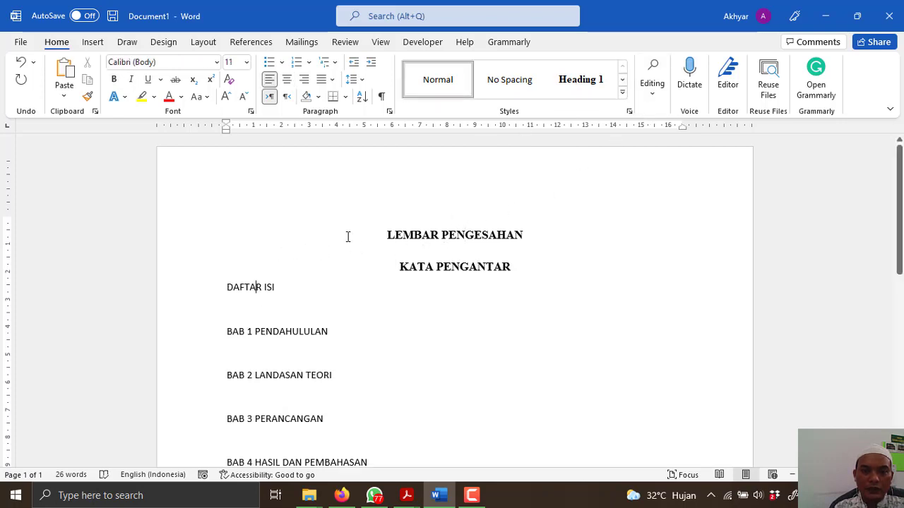
left_click(581, 79)
left_click(288, 342)
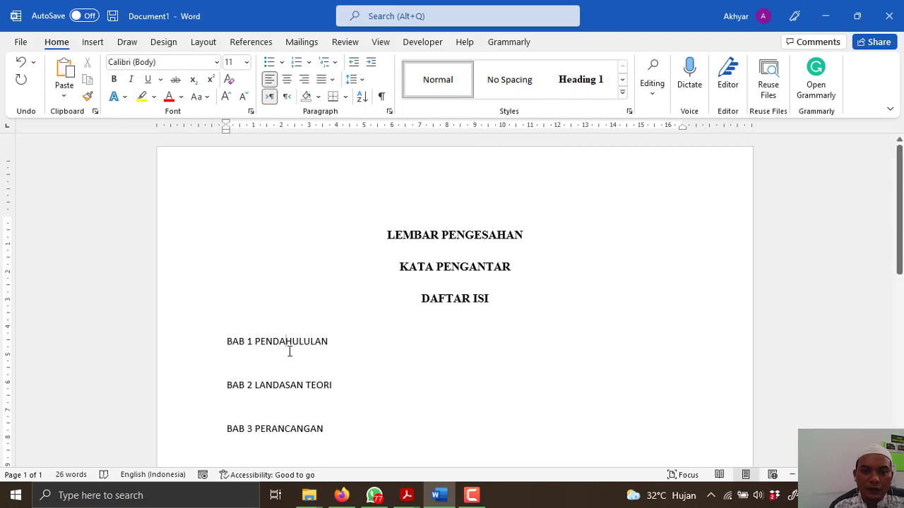
left_click(580, 79)
left_click(279, 387)
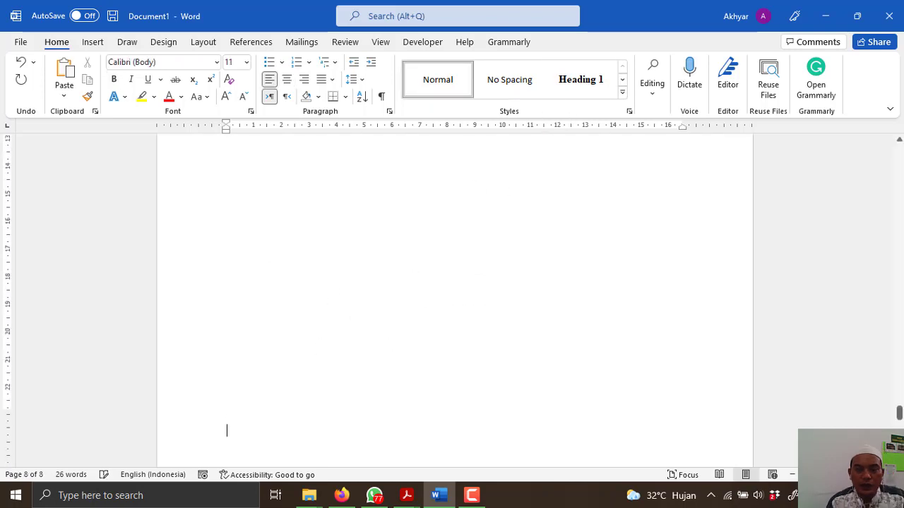
Look through the pages from the end of the document upward and back to BAB 1, checking where each section title is placed.
scroll(627, 383, "down", 2)
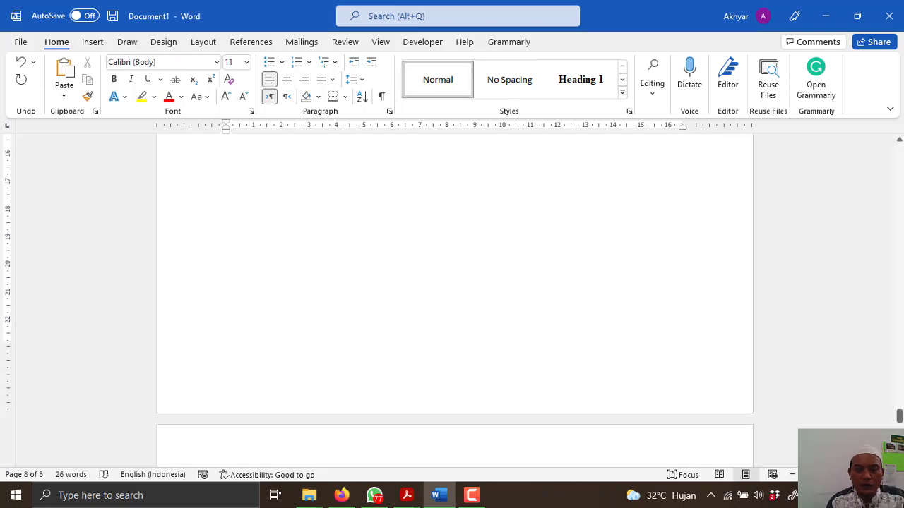
scroll(627, 383, "up", 20)
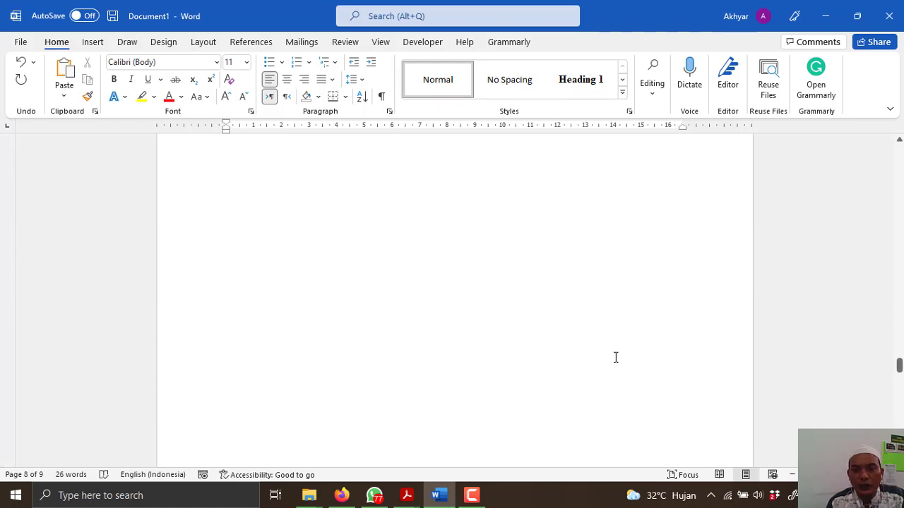
scroll(616, 350, "up", 10)
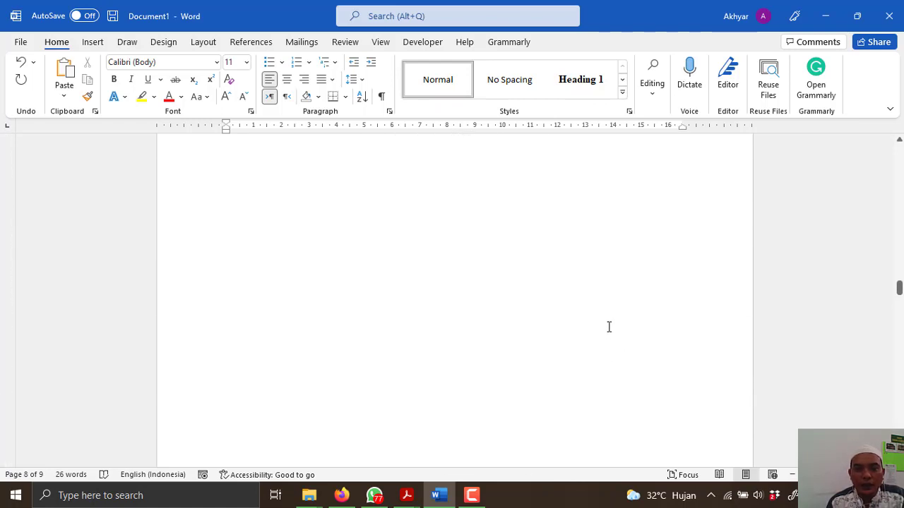
scroll(609, 327, "up", 15)
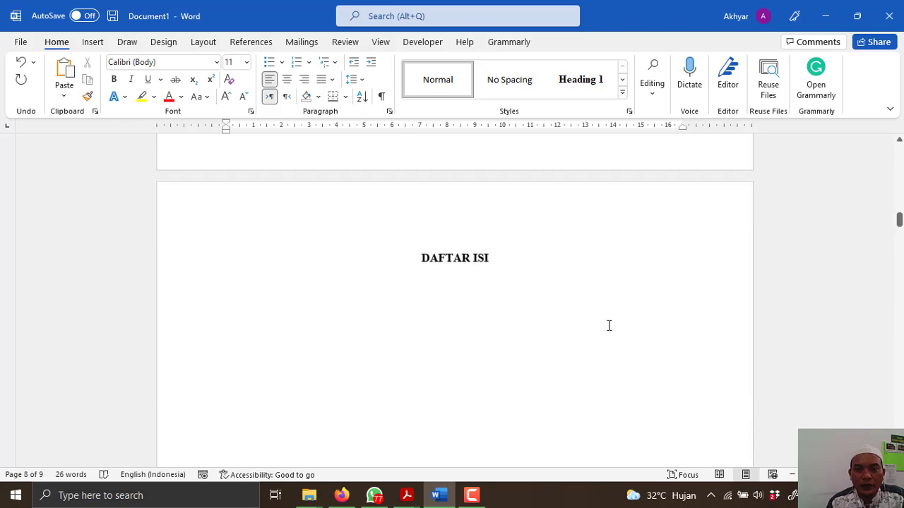
scroll(608, 314, "up", 15)
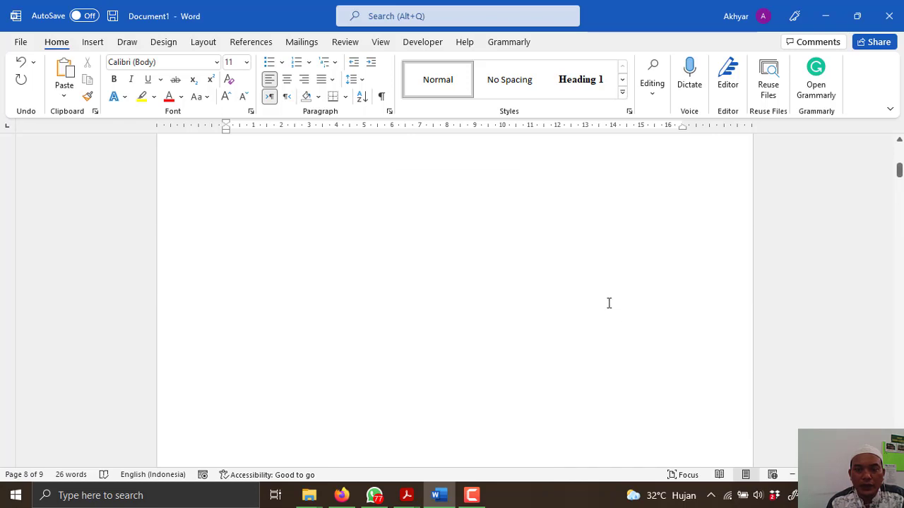
scroll(607, 299, "up", 3)
scroll(600, 311, "down", 10)
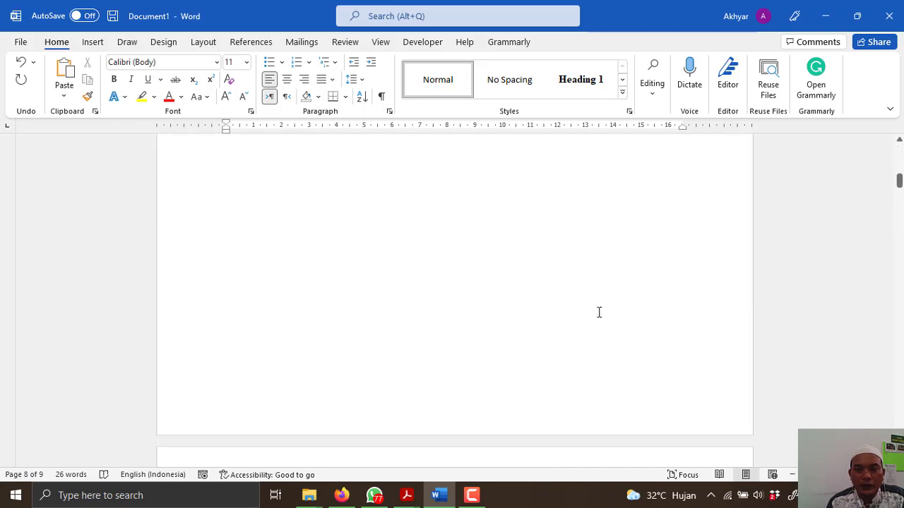
scroll(593, 319, "down", 15)
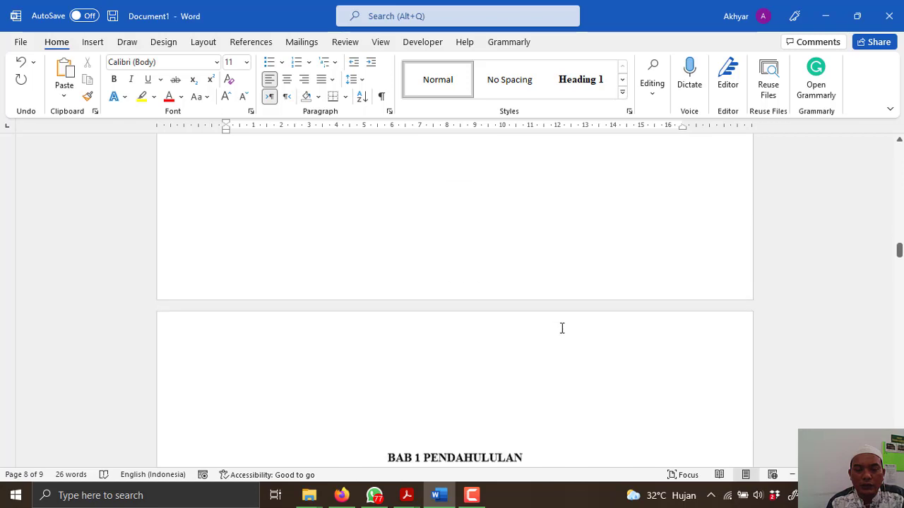
scroll(562, 328, "down", 1)
Add blank lines below the BAB 1 PENDAHULULAN title to make room for a subheading.
left_click(458, 210)
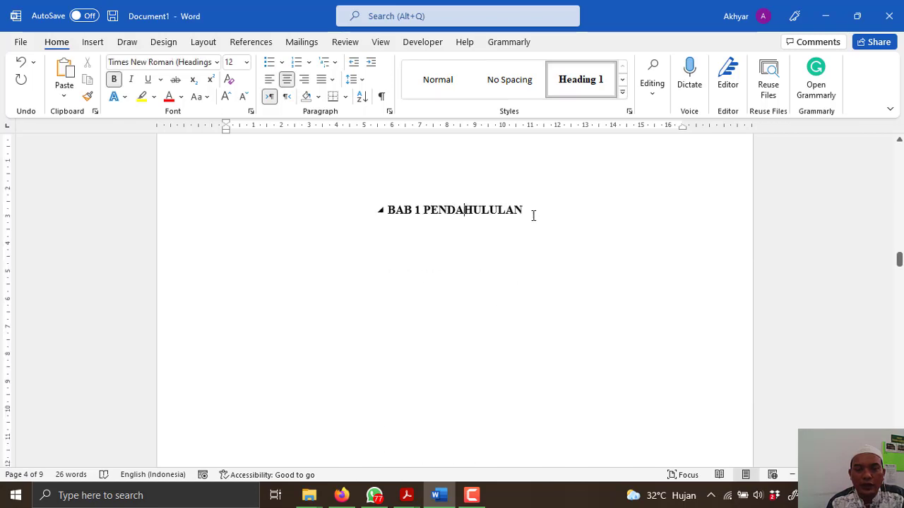
key("Return")
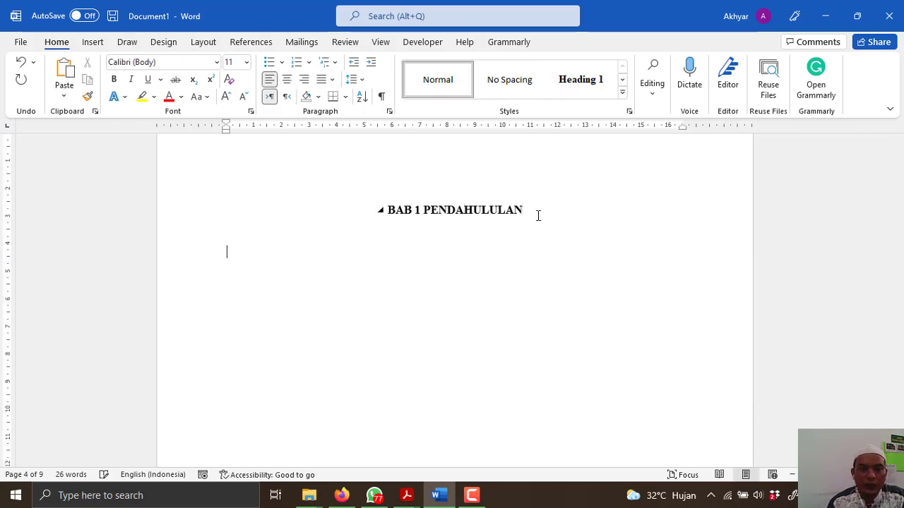
key("Return")
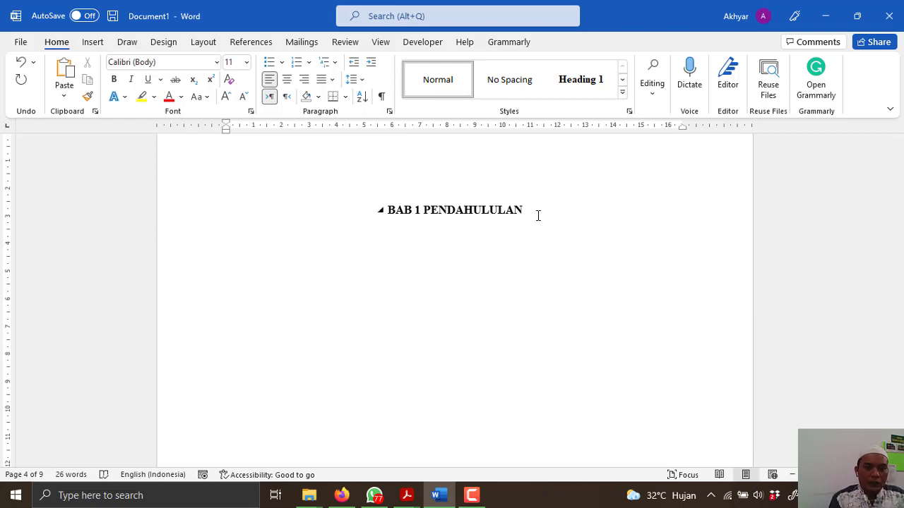
type("A")
type("ub Judul")
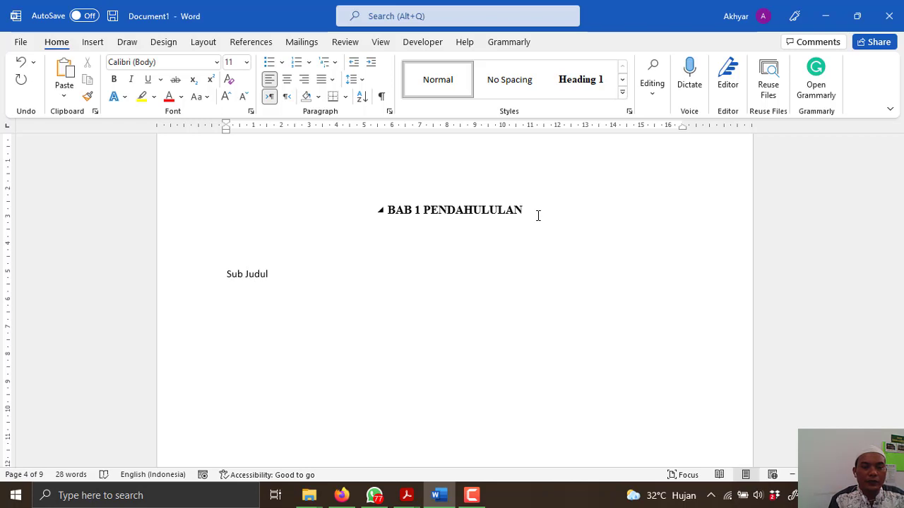
key("ctrl+BackSpace")
key("ctrl+BackSpace")
Add the subheading "Latar belakang masalah" below the BAB 1 title and apply the Heading 2 style to it.
type("L")
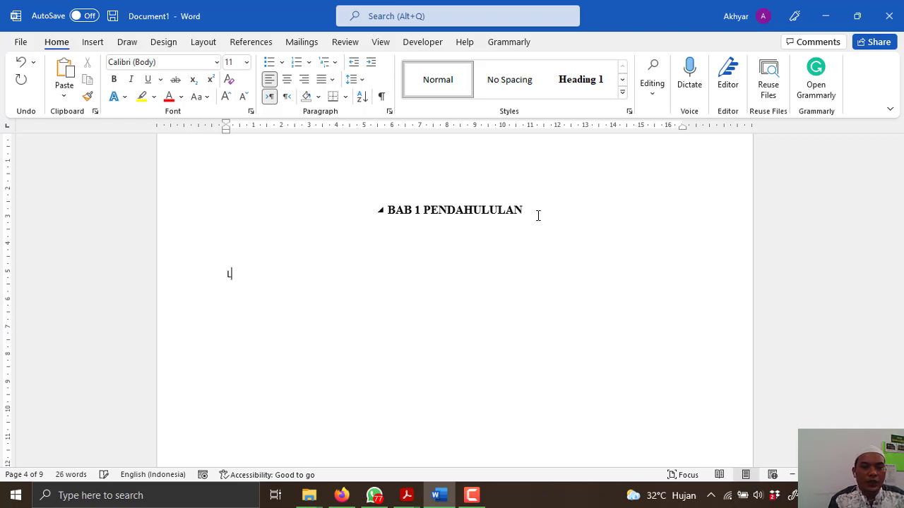
type("atar belakang ")
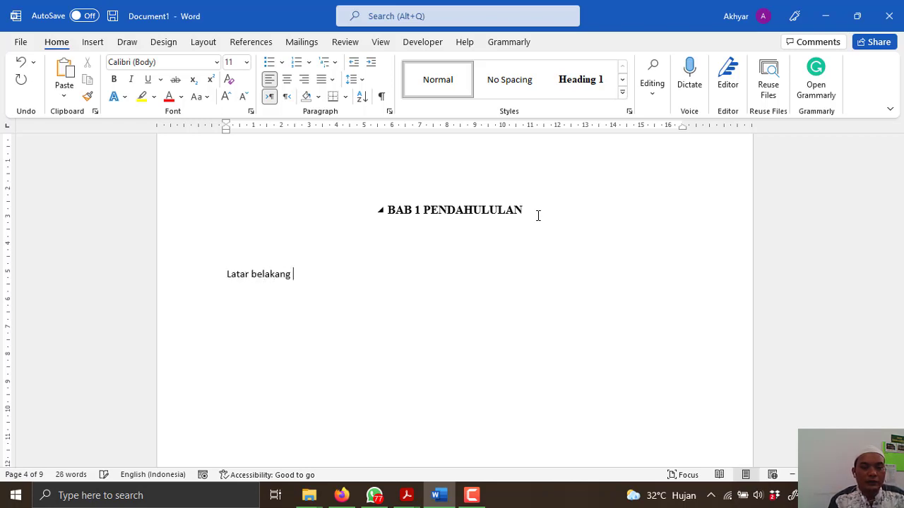
type("masalah")
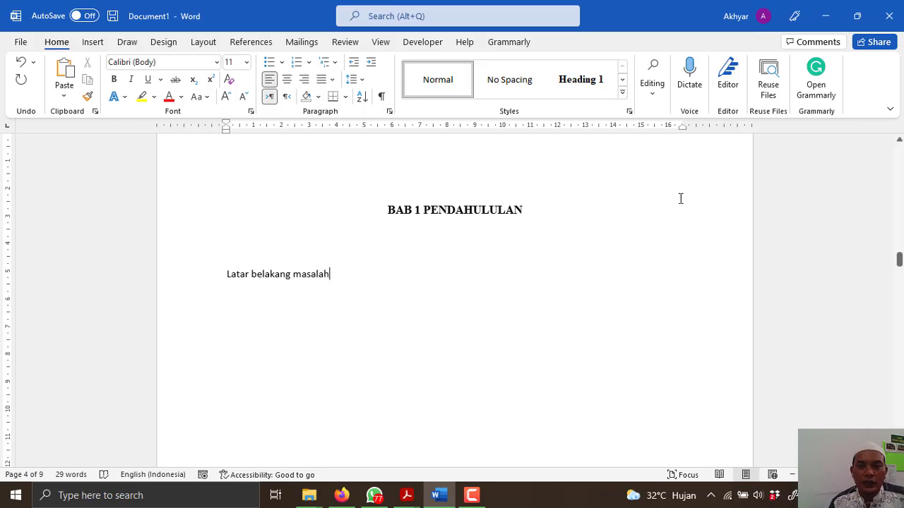
left_click(622, 92)
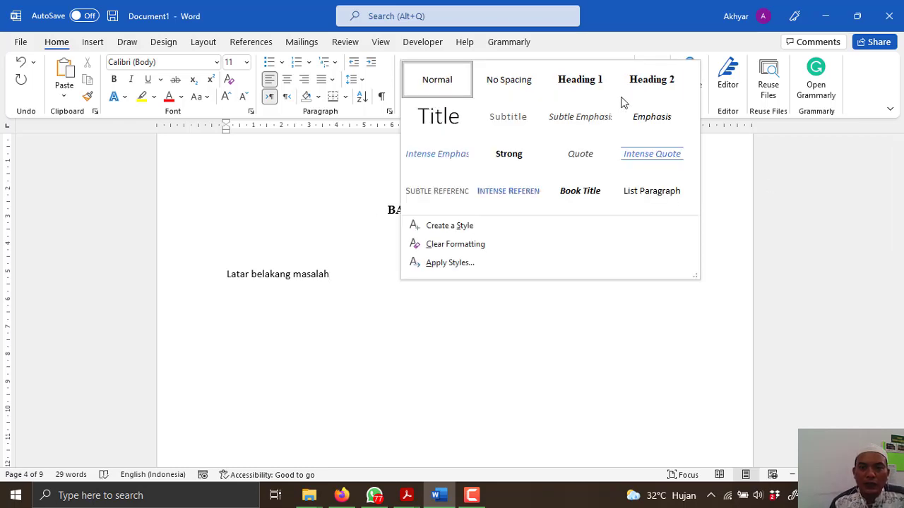
left_click(644, 93)
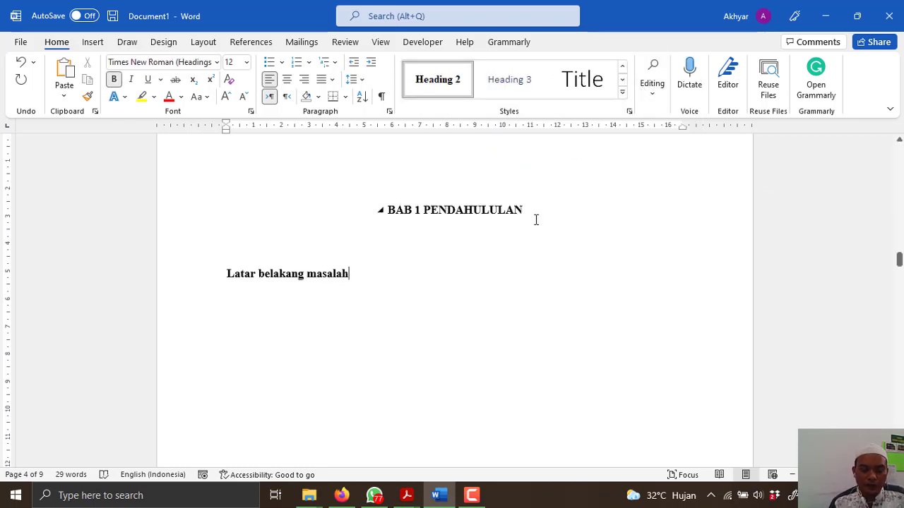
Below the subheading, add the line "Landasan teori sdfasdf sadf asdfasfl nlasdfj;lj asl;djfl;as fljas flasldfj lasjdf l;asdfjl asdl;fj asdf".
key("Return")
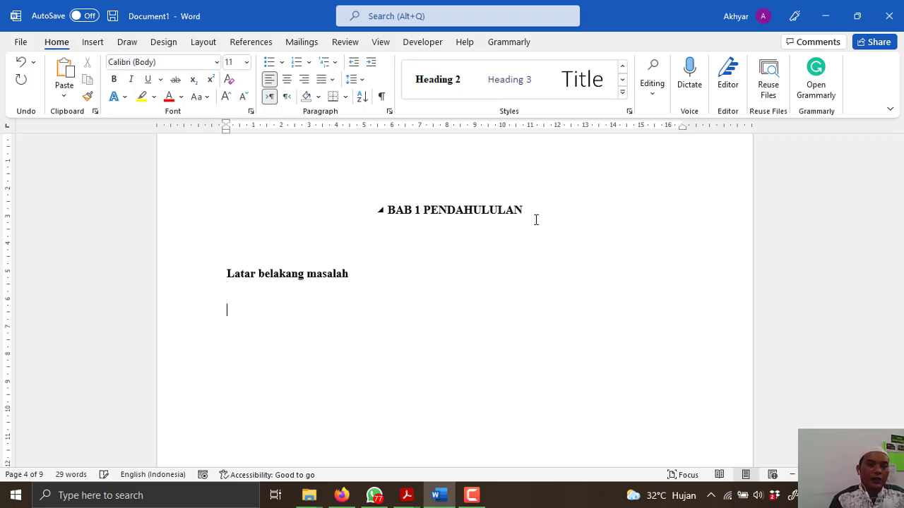
type("Landasan ")
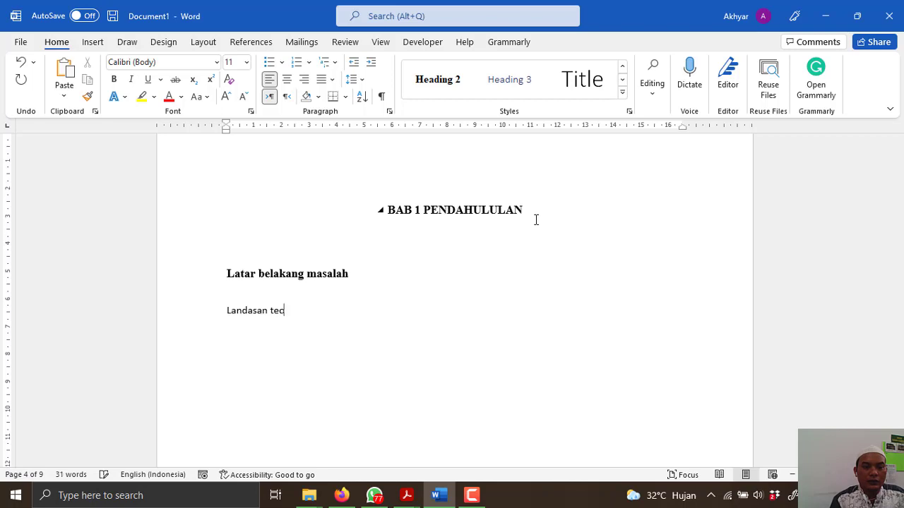
type("teori sdfasdf sadf asdf")
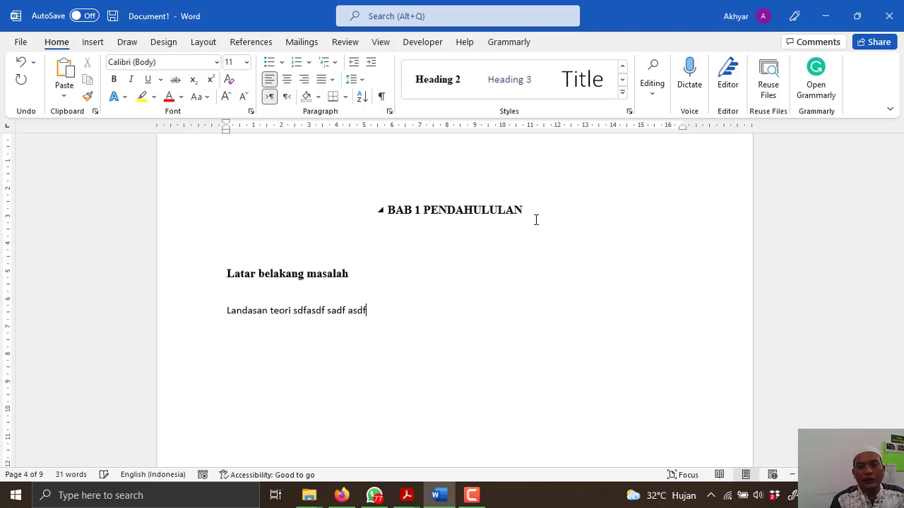
type("asfl nlasdfj;lj asl;djfl;as fljas flasld")
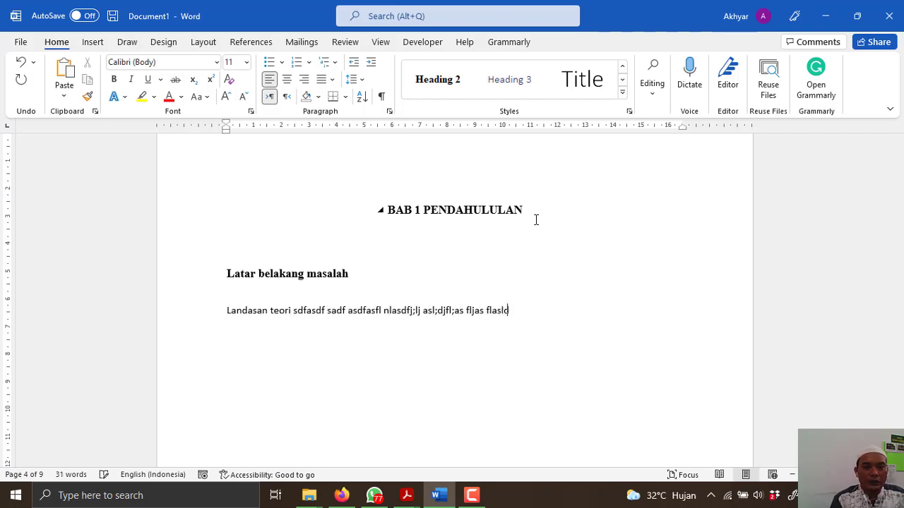
type("fj lasjdf l;asdfjl asdl;fj asdf")
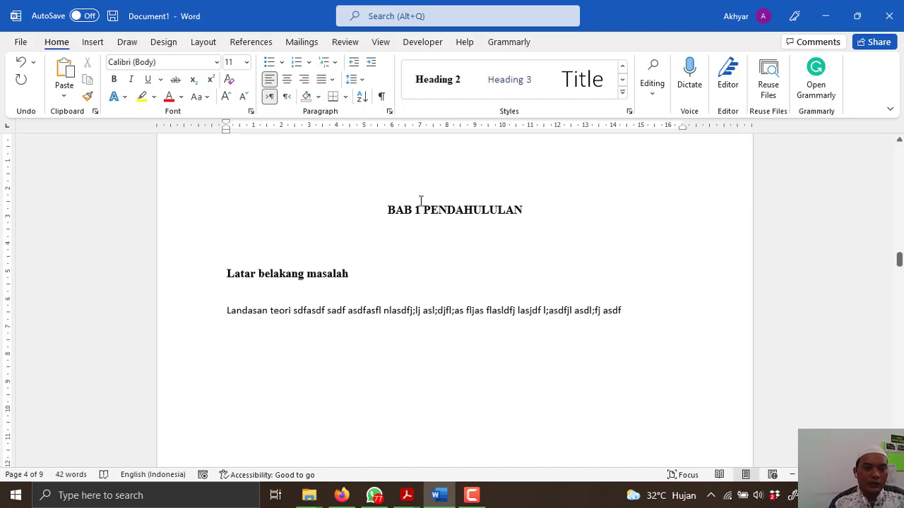
Paste three copies of the "Landasan teori" line below it, leaving an empty line after the first copy and another after the last.
left_click_drag(228, 311, 258, 327)
key("ctrl+c")
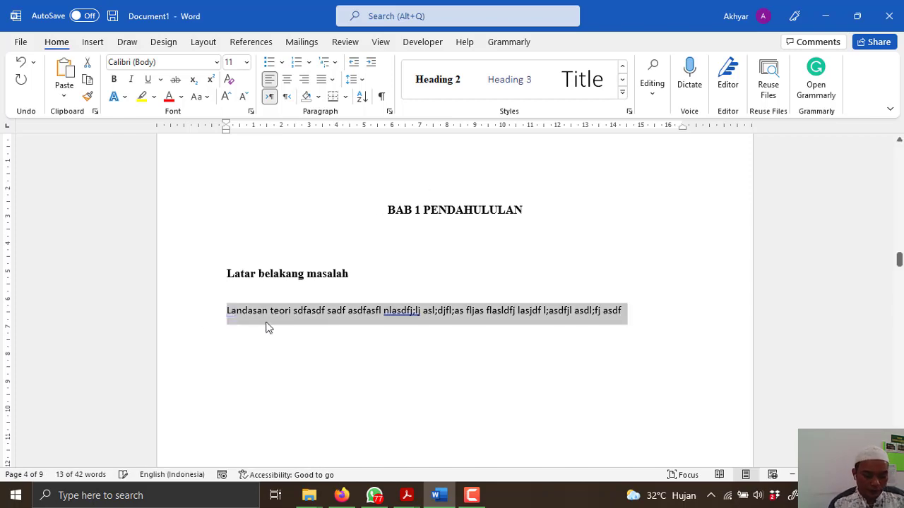
left_click(266, 326)
key("ctrl+v")
key("Return")
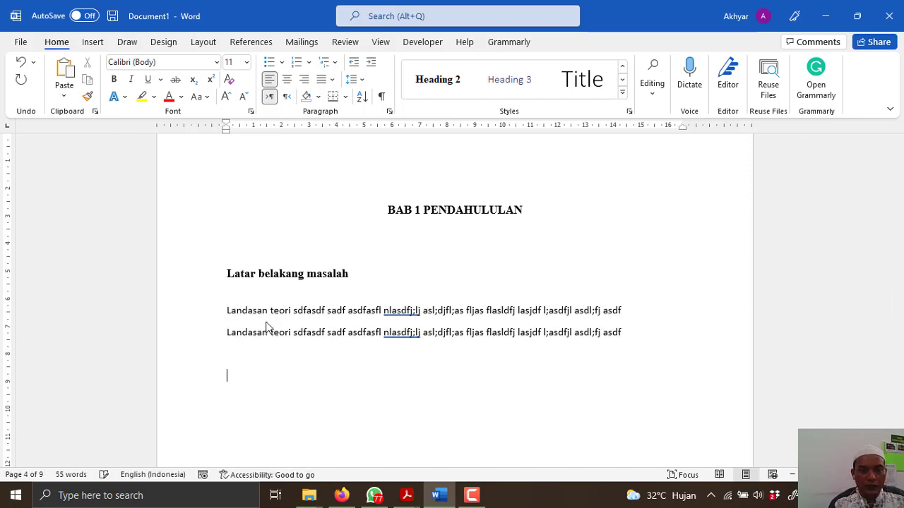
key("ctrl+v")
key("ctrl+v")
scroll(267, 326, "down", 2)
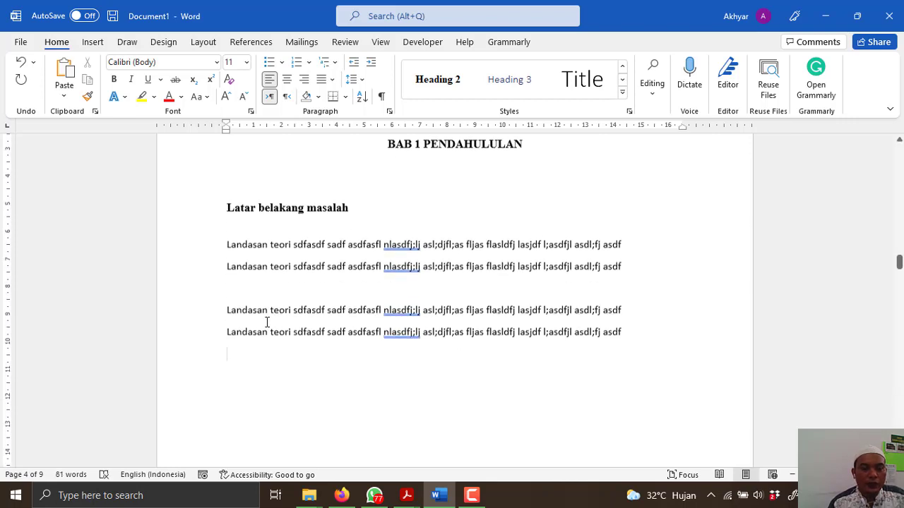
key("Return")
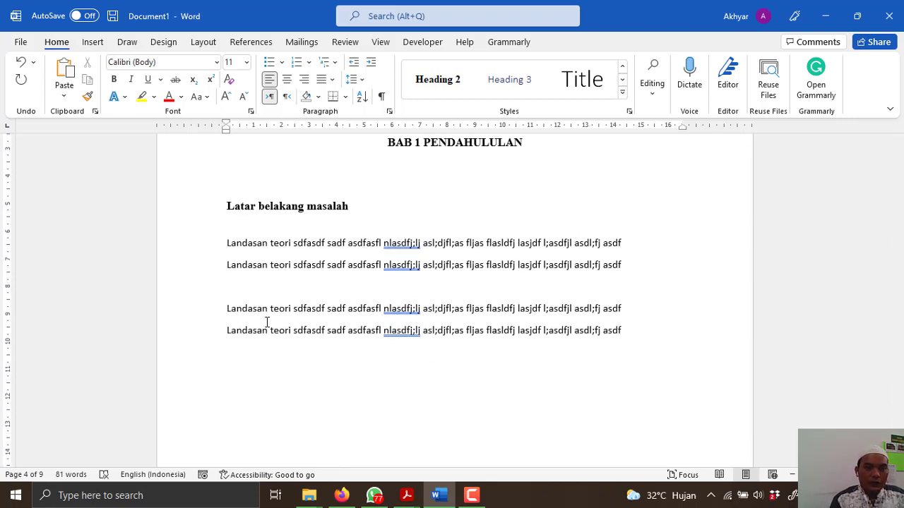
type("Batasn")
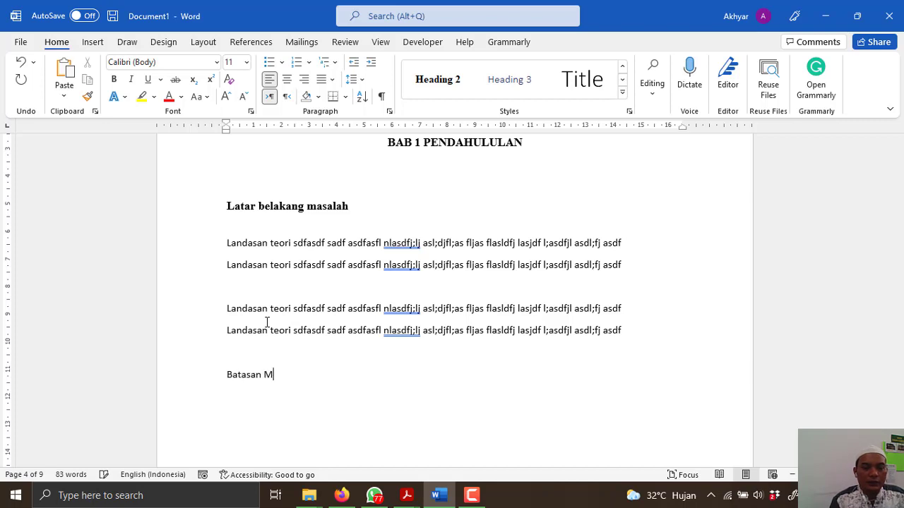
key("BackSpace")
key("BackSpace")
key("BackSpace")
key("BackSpace")
key("BackSpace")
key("BackSpace")
key("BackSpace")
Add the subheading "Rumusan Masalah" below the filler lines in the Heading 2 style, followed by a new line.
type("Rumusan Masalah")
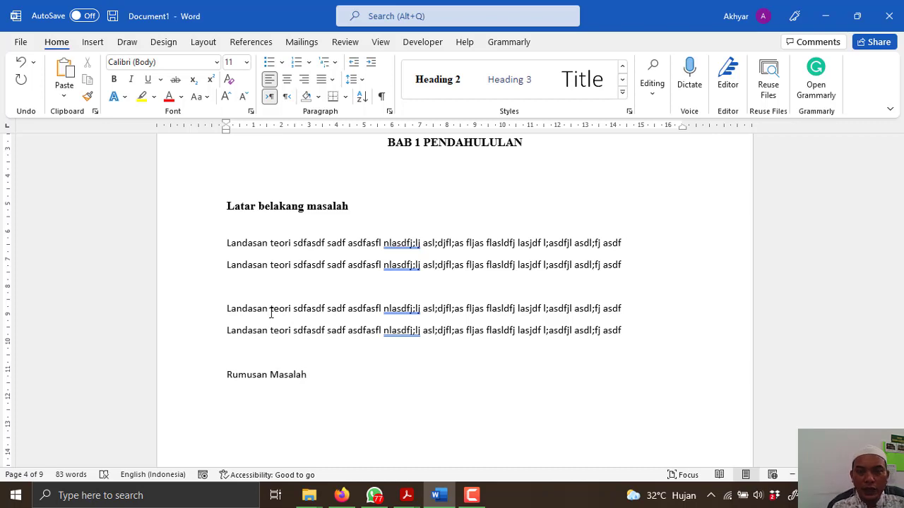
left_click(432, 80)
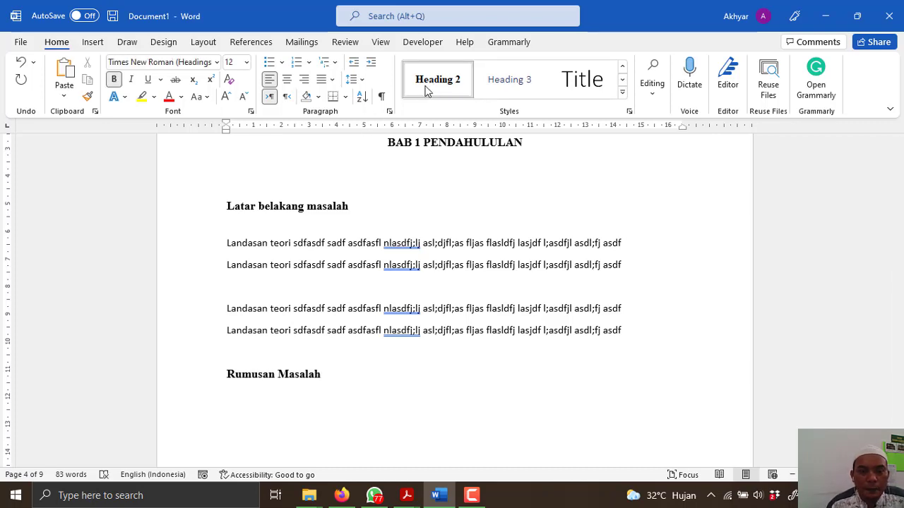
scroll(443, 358, "up", 3)
scroll(444, 358, "down", 7)
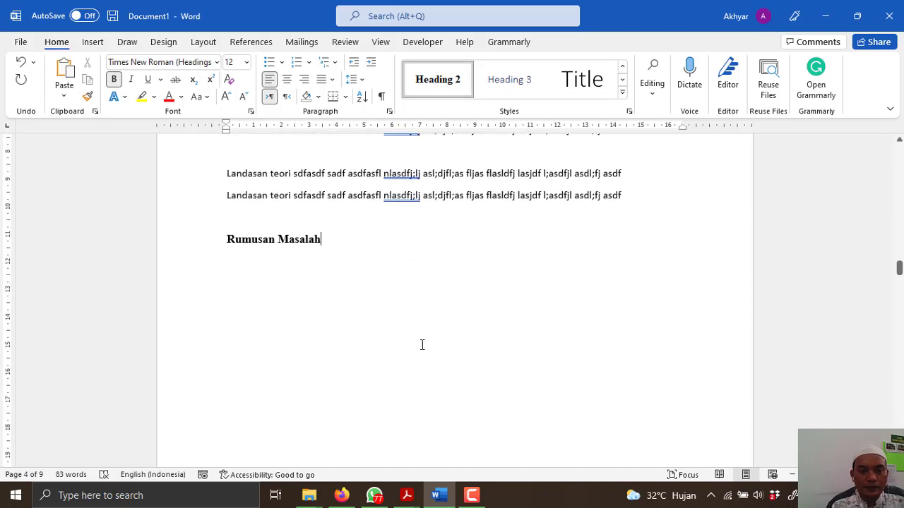
key("Return")
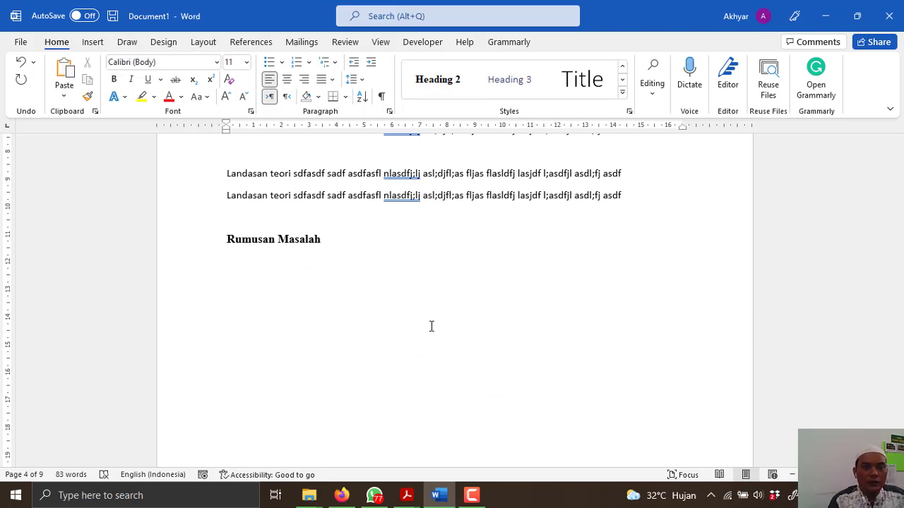
Copy the two filler lines above "Rumusan Masalah" and paste them below that subheading, followed by a new line.
left_click_drag(627, 197, 226, 176)
key("ctrl+c")
left_click(289, 283)
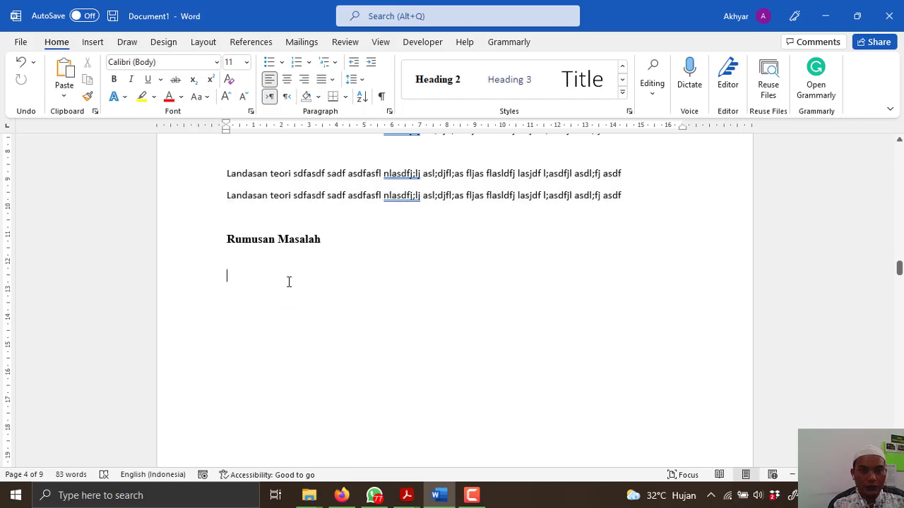
key("ctrl+v")
key("Return")
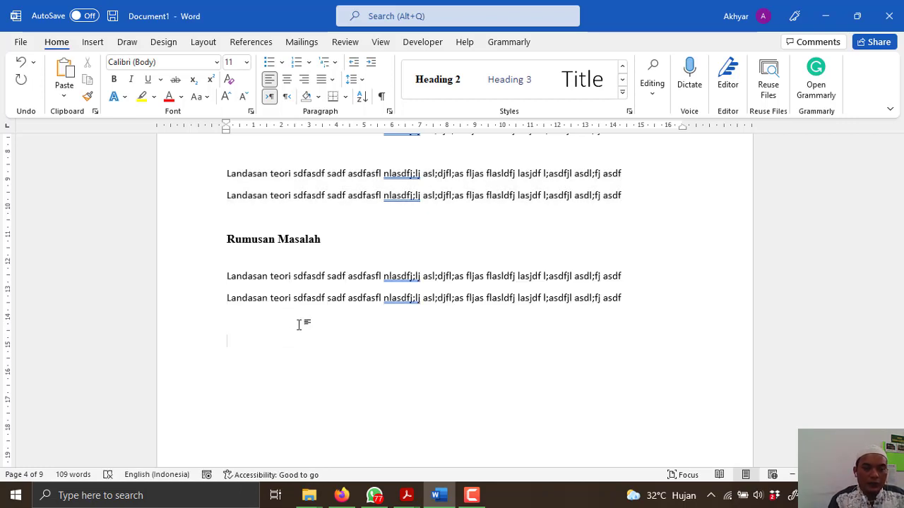
Add the subheading "Batasan Masalah" below the pasted lines in the Heading 2 style, followed by a new line.
type("Batasan ")
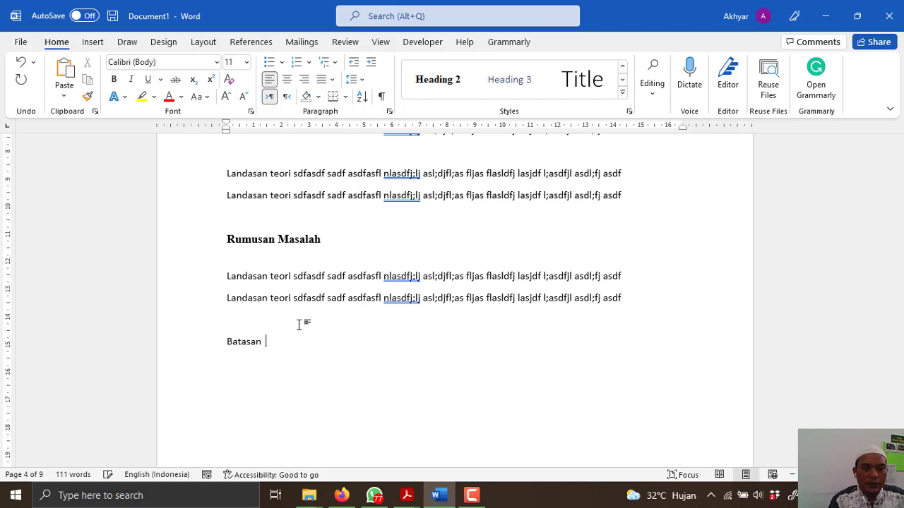
type("mMasalah")
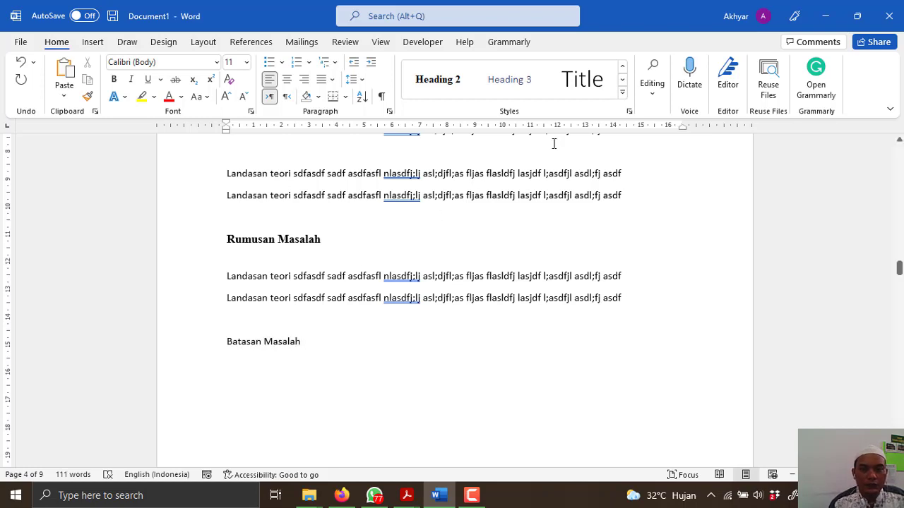
left_click(455, 88)
key("Return")
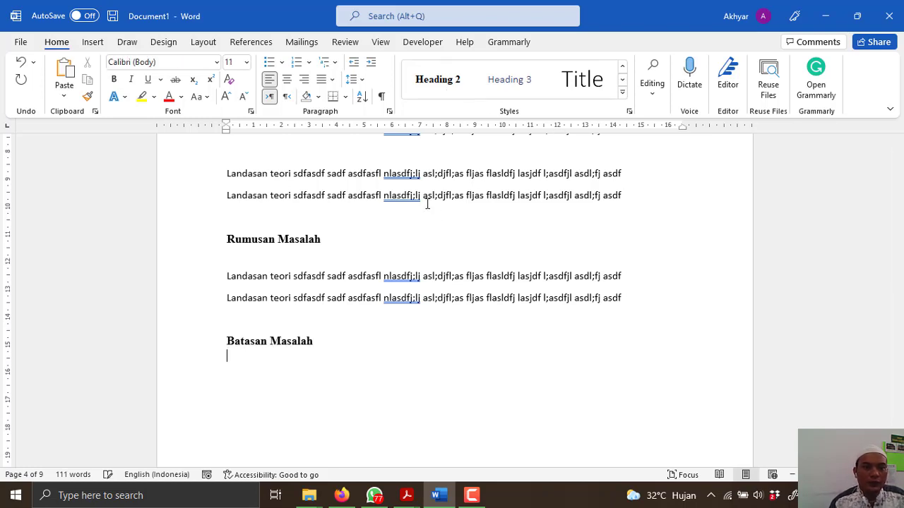
Paste the two "Landasan teori" filler lines below the "Batasan Masalah" subheading.
left_click_drag(405, 280, 642, 309)
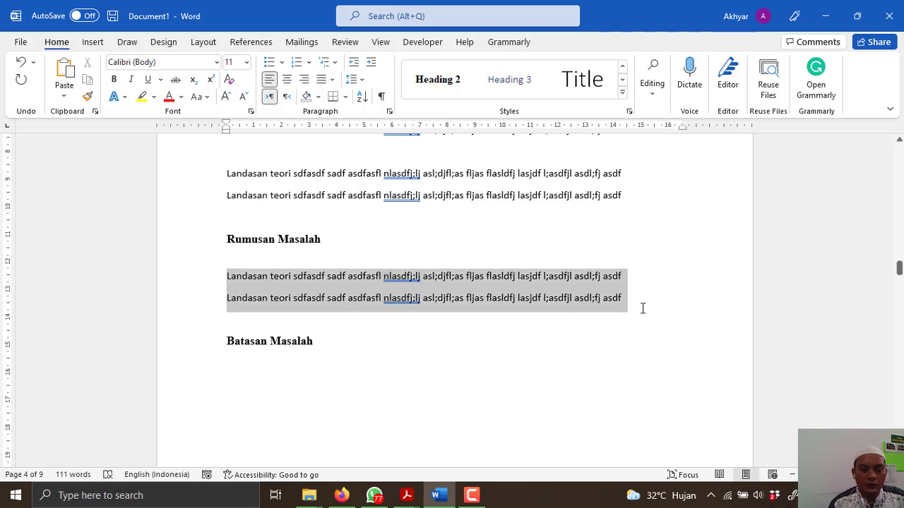
left_click(392, 379)
key("ctrl+v")
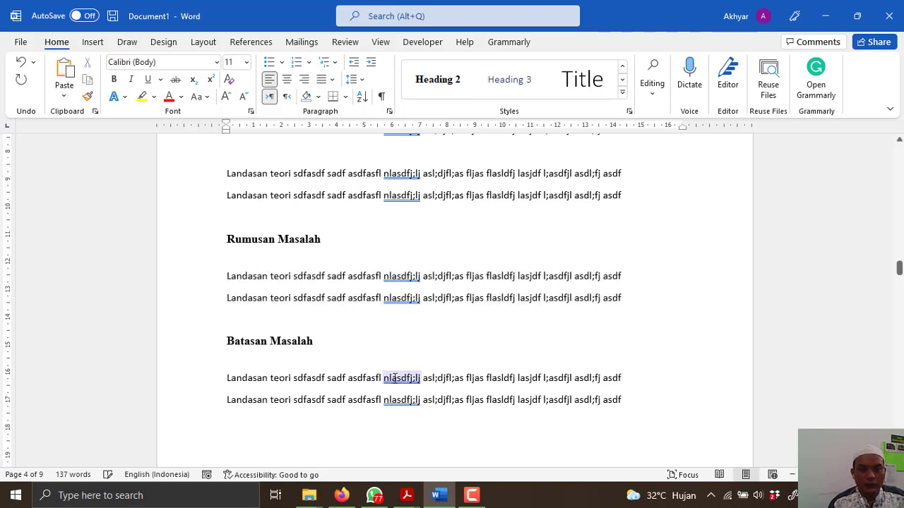
Add the subheading "Tujuan" below the "Batasan Masalah" filler lines and apply the Heading 2 style to it.
scroll(393, 378, "down", 3)
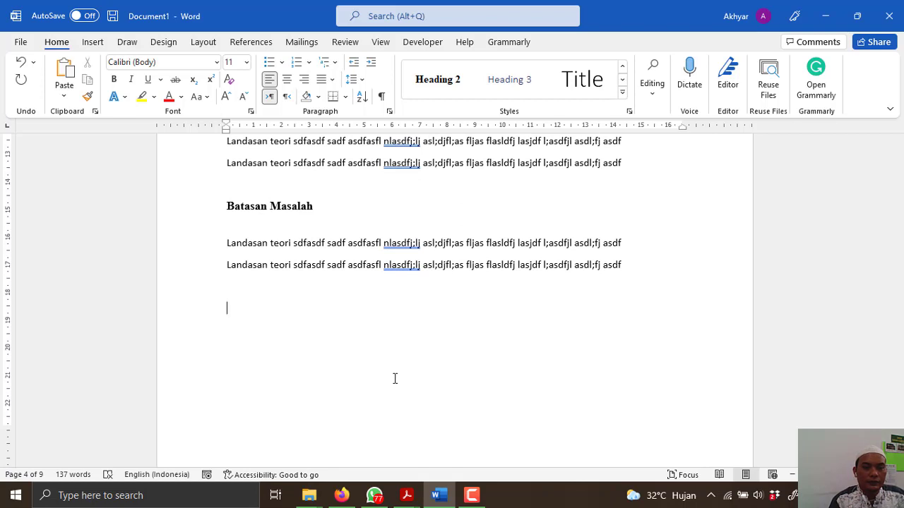
type("Tujuan")
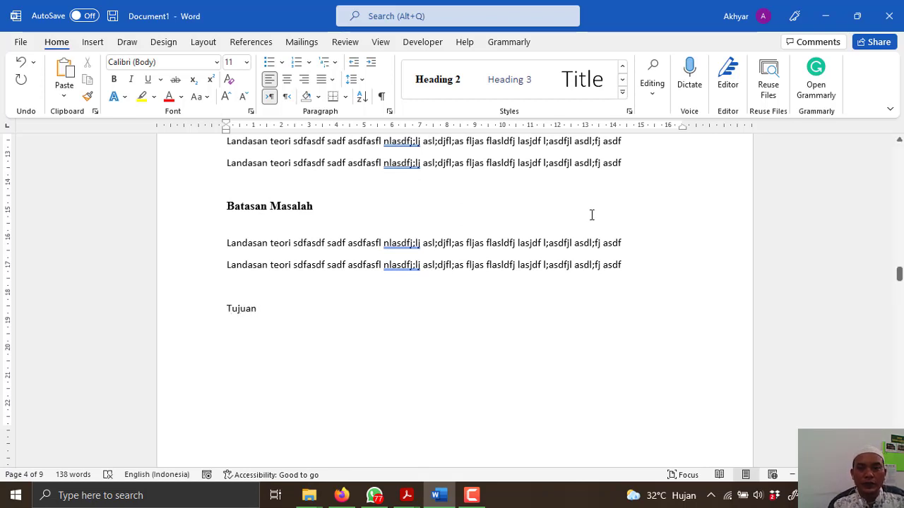
left_click(438, 79)
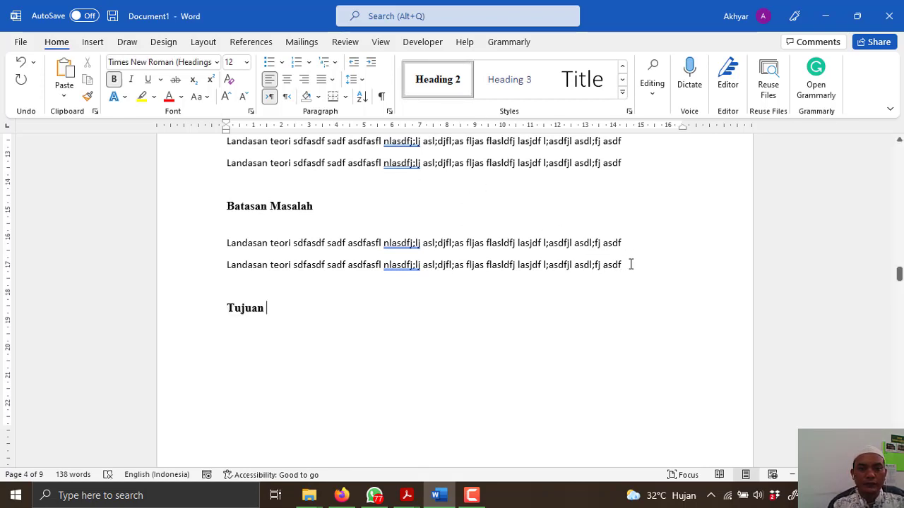
Copy the two filler lines under "Batasan Masalah" and paste them below the "Tujuan" subheading.
left_click_drag(631, 264, 222, 254)
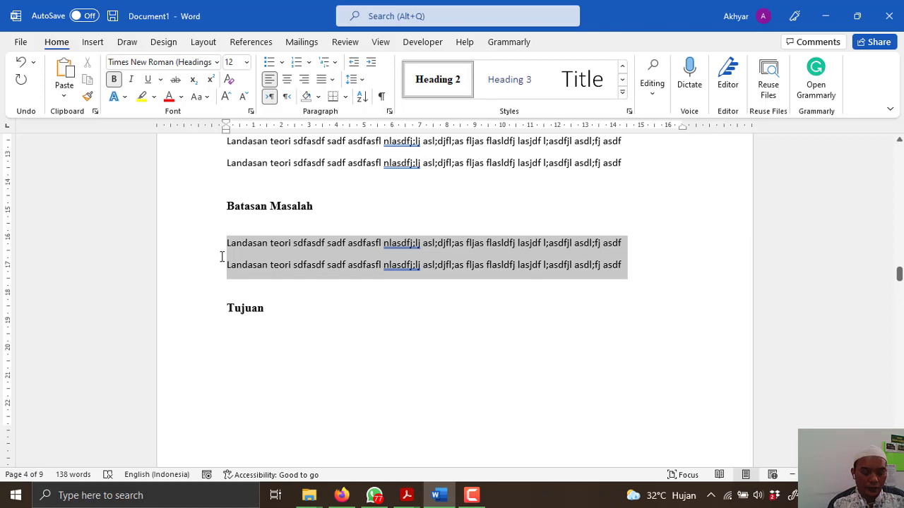
key("ctrl+c")
left_click(235, 341)
key("ctrl+v")
Prefix the "Latar belakang masalah" subheading with "1.1" and the "Rumusan Masalah" subheading with "1.2".
scroll(358, 346, "up", 10)
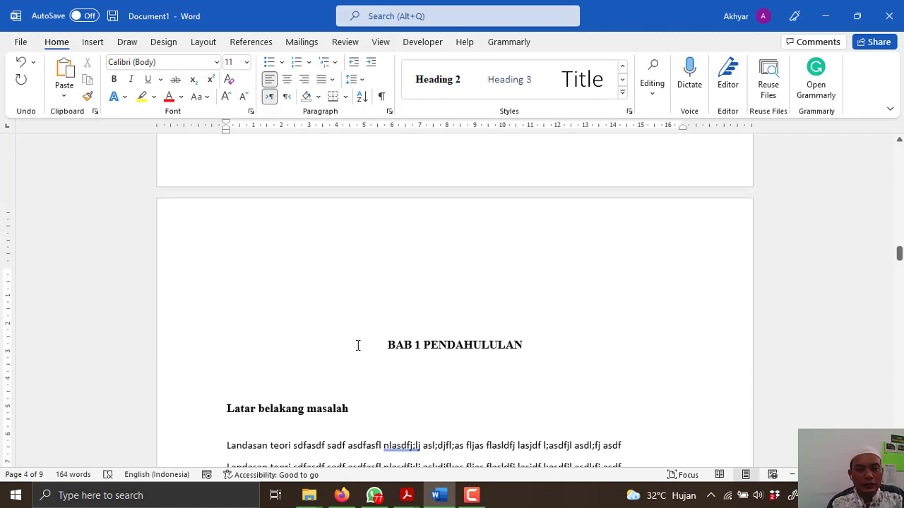
scroll(362, 351, "down", 2)
left_click(228, 343)
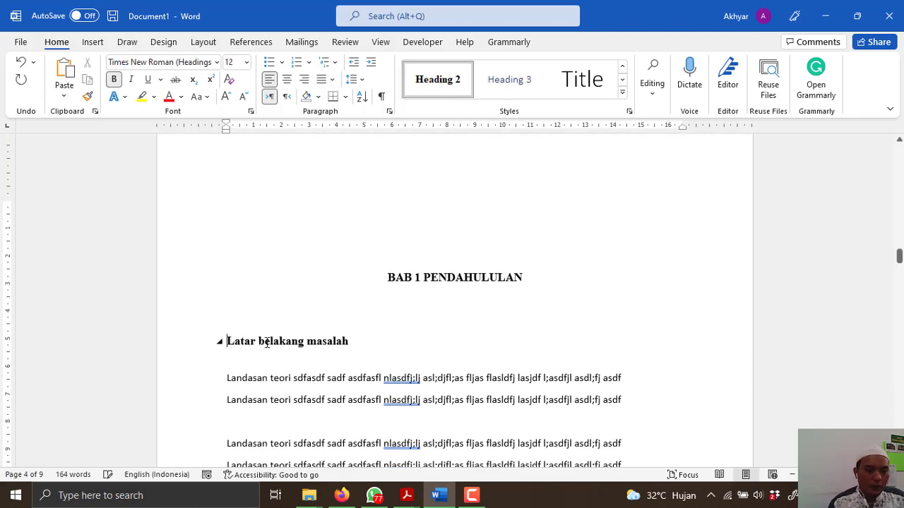
type("1.1")
scroll(178, 358, "down", 4)
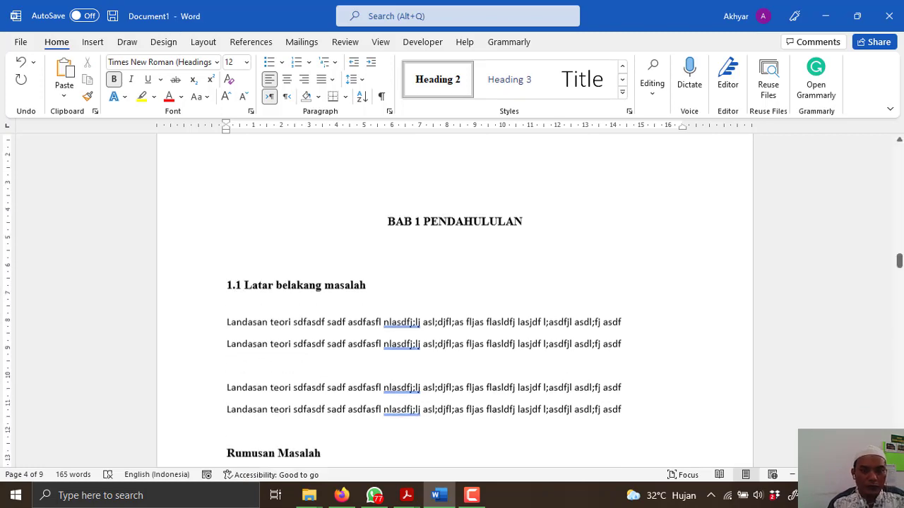
type("1.2")
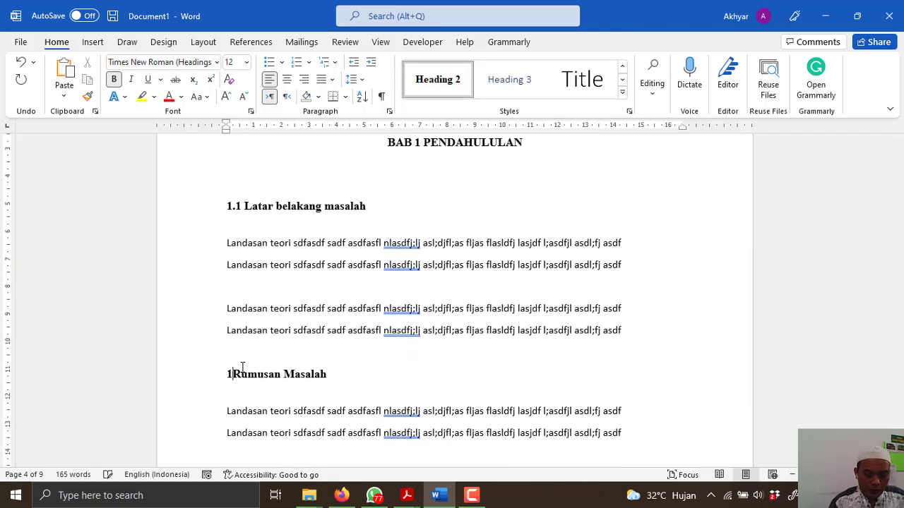
Prefix the "Batasan Masalah" subheading with "1.3" and the "Tujuan" subheading with "1.4".
scroll(233, 381, "down", 2)
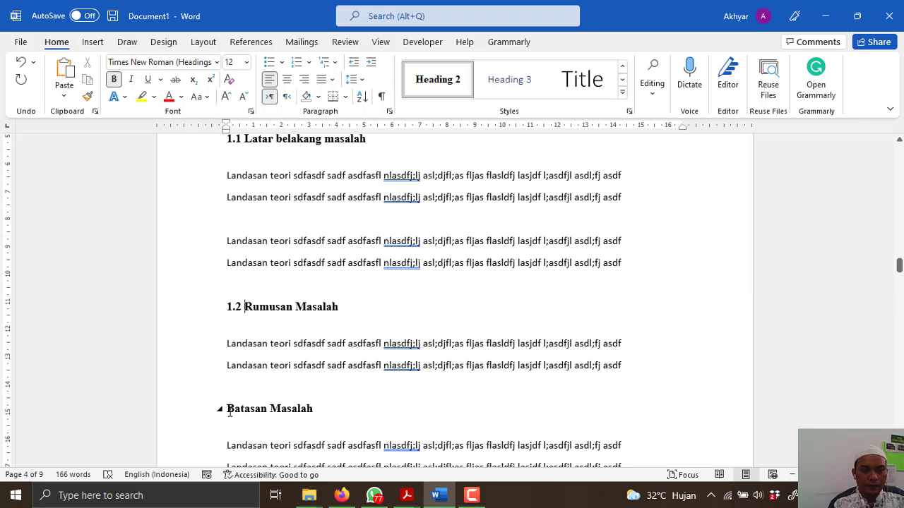
left_click(230, 412)
type("1.3")
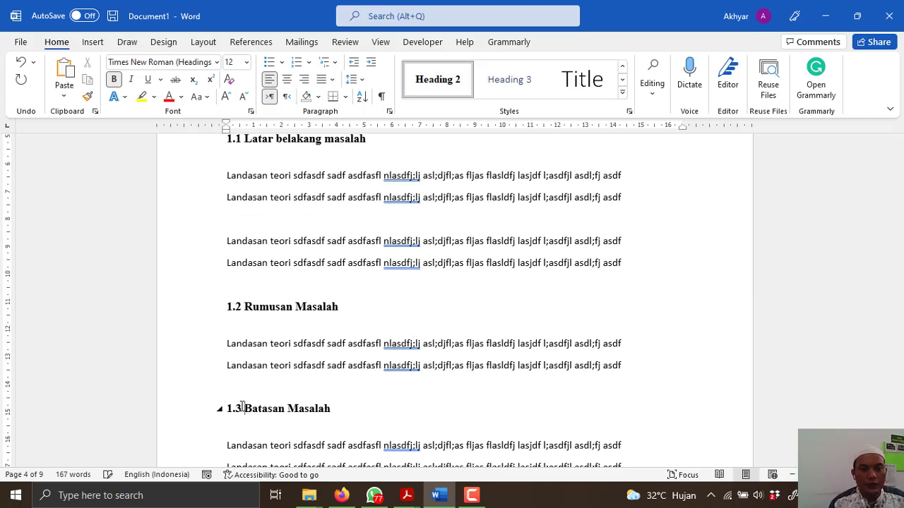
scroll(242, 408, "down", 3)
left_click(233, 421)
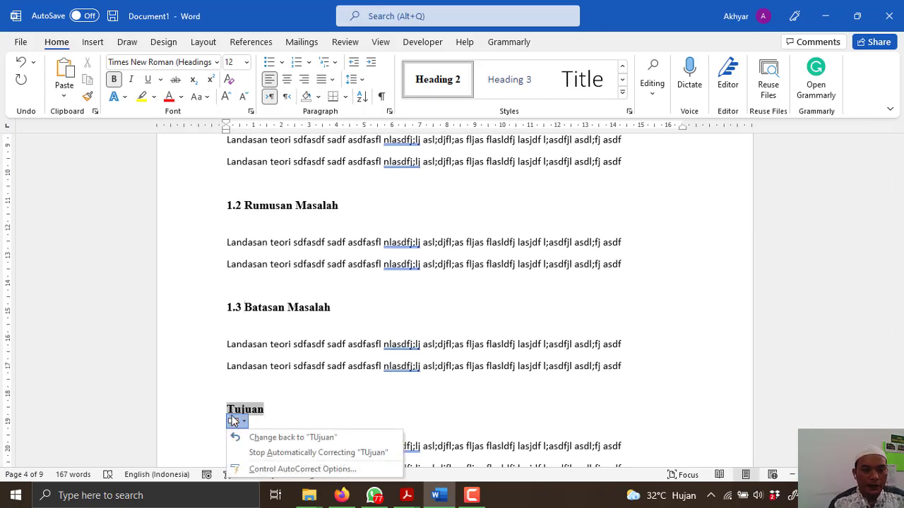
left_click(229, 409)
type("1.4")
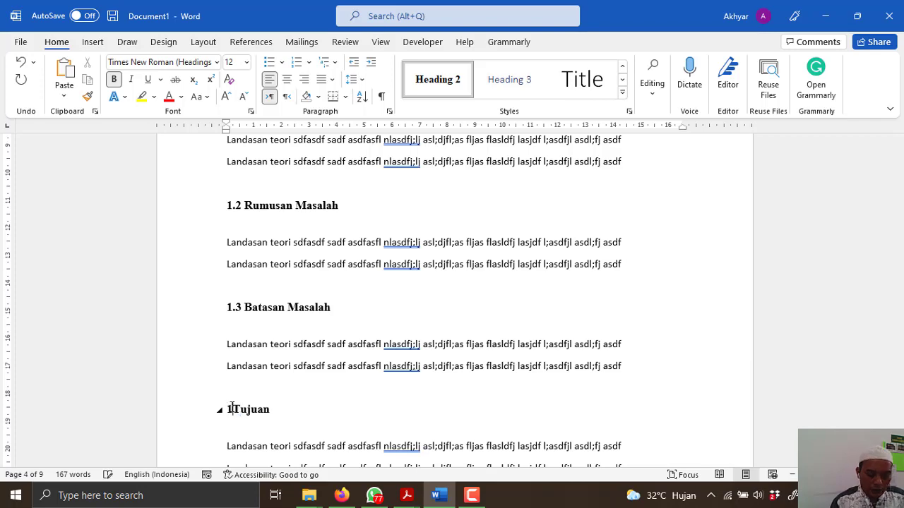
Modify the Normal style used by the body text, setting its font to Times New Roman and its size to 12.
scroll(240, 417, "up", 8)
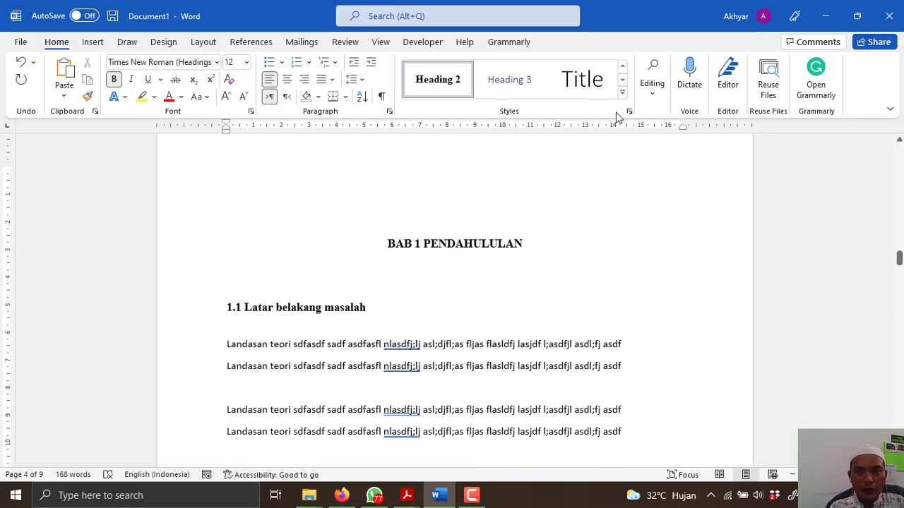
left_click(622, 65)
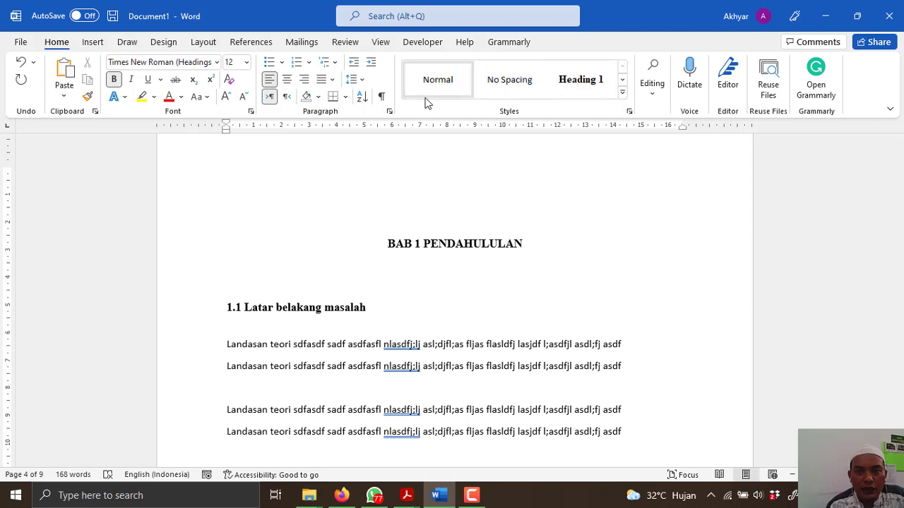
left_click(311, 346)
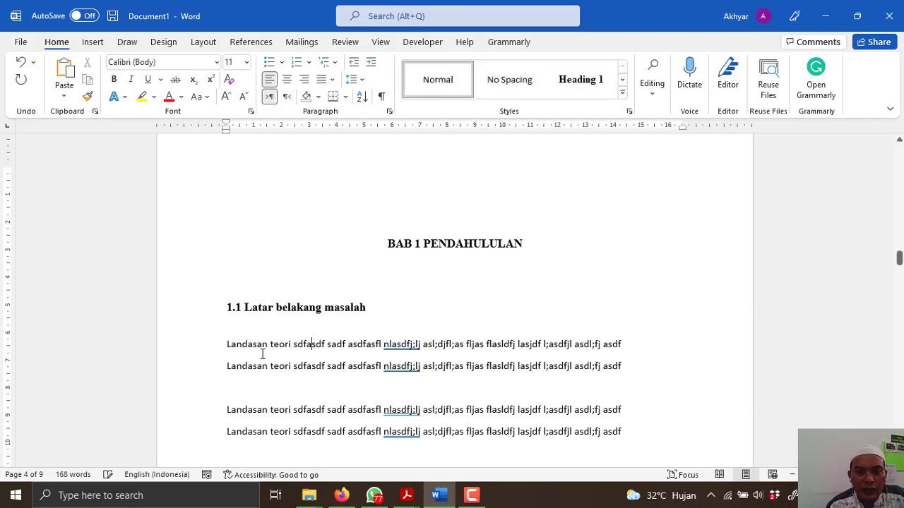
right_click(458, 83)
left_click(509, 107)
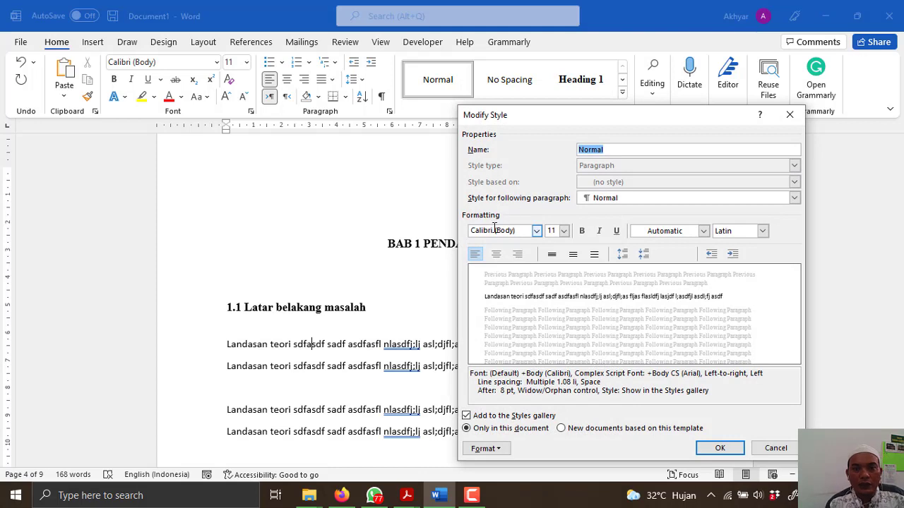
left_click(487, 229)
type("Times New Roman")
left_click(505, 231)
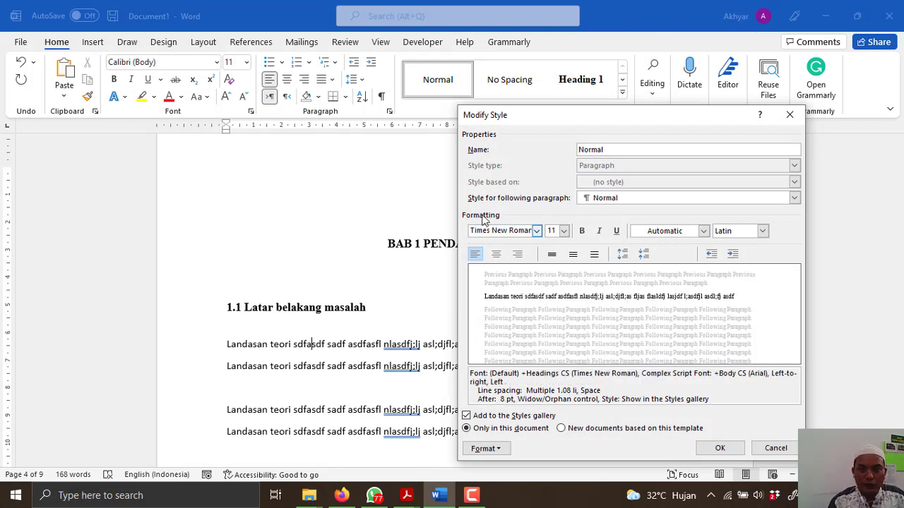
type("12")
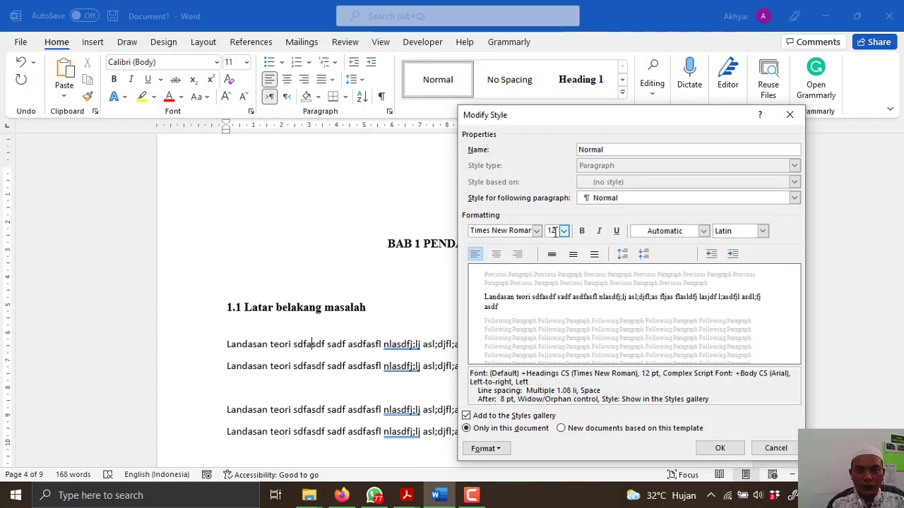
Set the Normal style's line spacing to Double and apply the style changes.
left_click(478, 449)
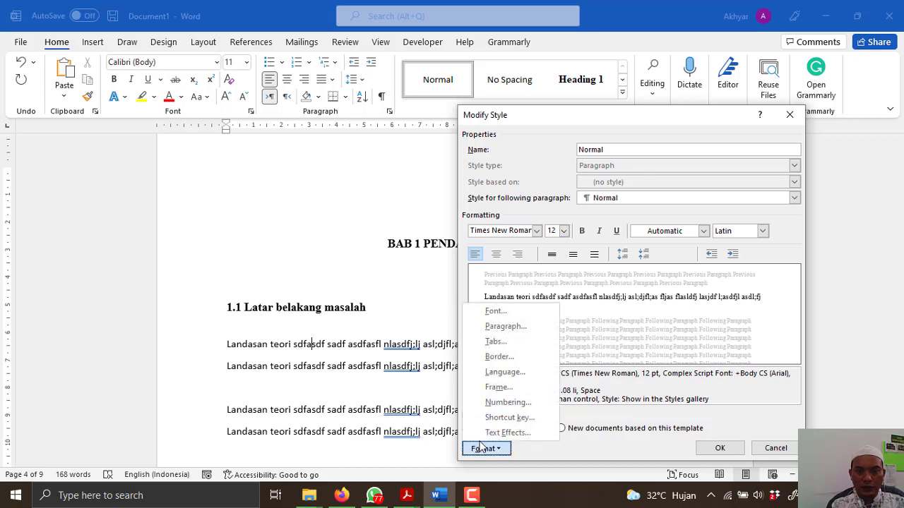
left_click(511, 327)
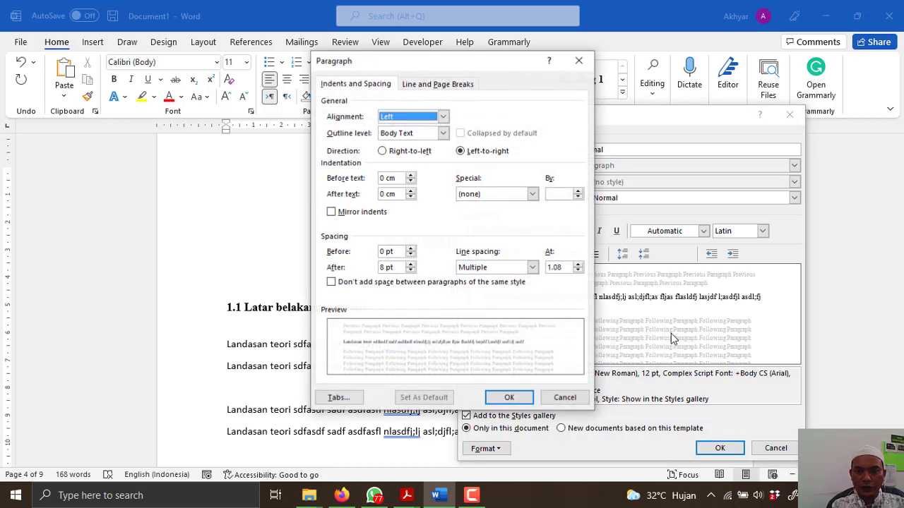
left_click(508, 269)
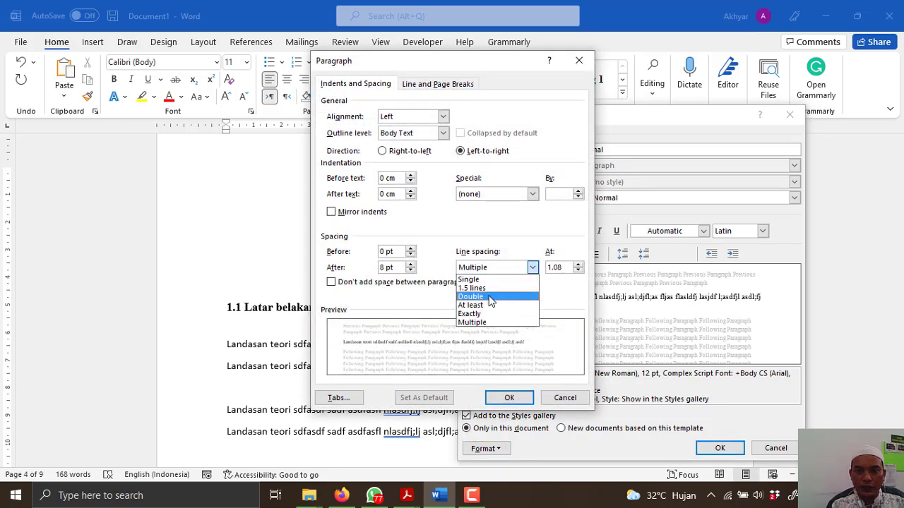
left_click(487, 297)
left_click(507, 400)
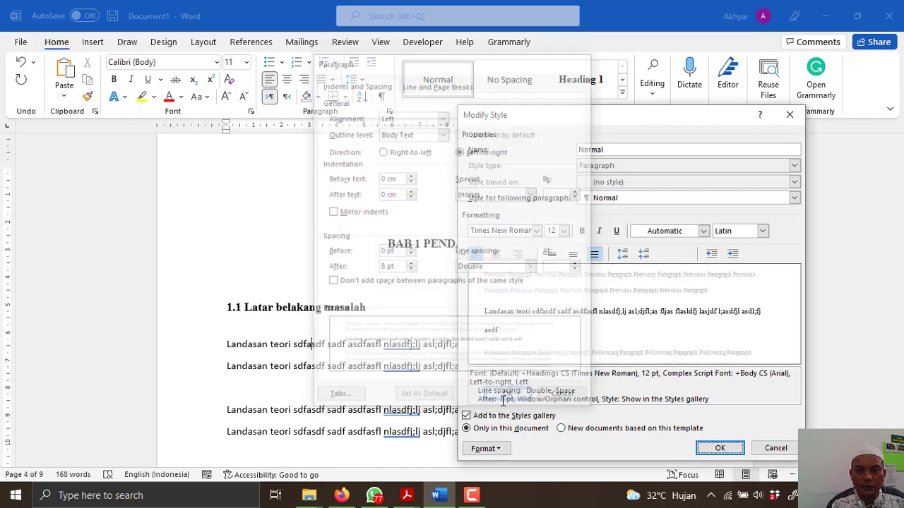
left_click(709, 449)
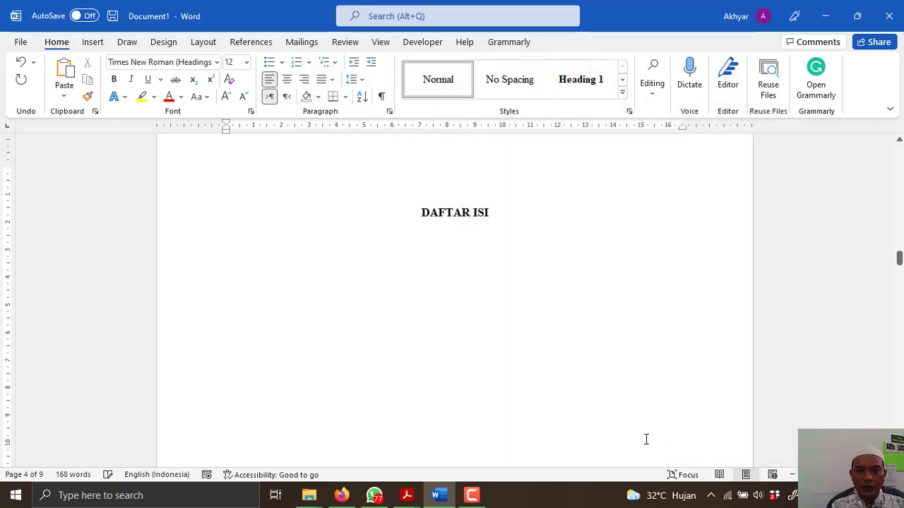
Delete the empty lines above the "BAB 1 PENDAHULULAN" title so that it starts at the top of its page.
scroll(510, 346, "up", 3)
scroll(464, 373, "down", 10)
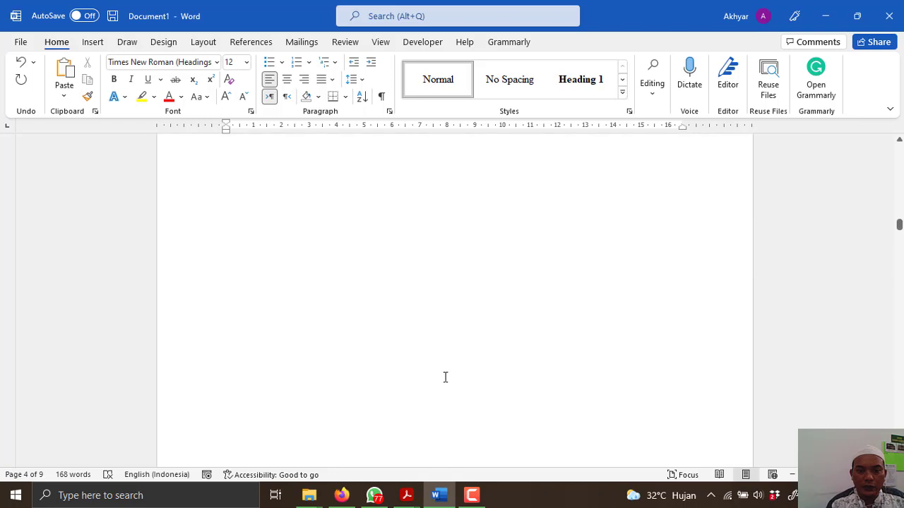
scroll(434, 384, "down", 1)
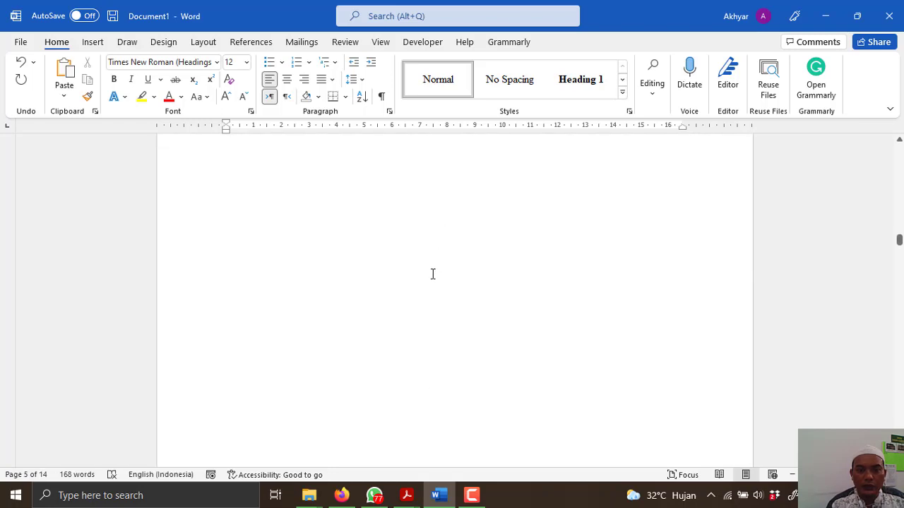
scroll(431, 276, "up", 1)
left_click(466, 299)
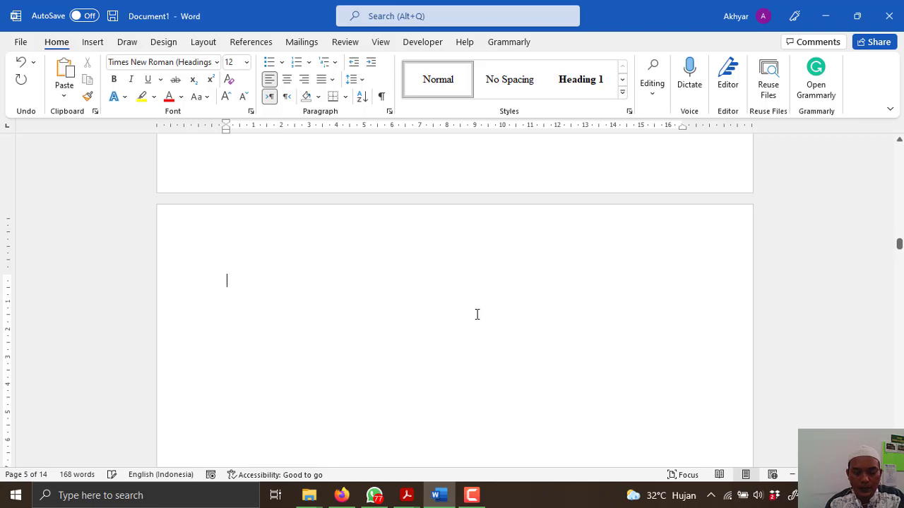
key("Delete")
key("Delete")
key("Delete")
key("Delete")
key("Delete")
key("Delete")
key("Delete")
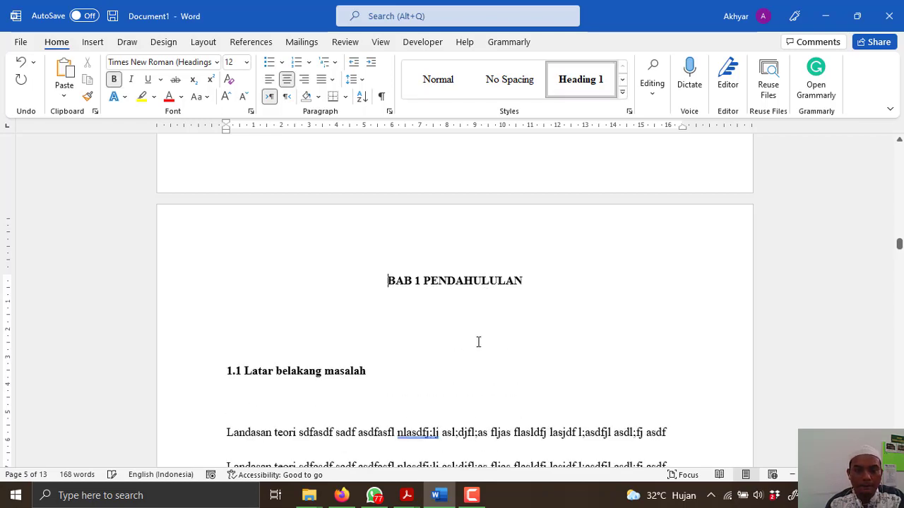
Check which styles are applied to the body paragraphs and the "1.3 Batasan Masalah" subheading in BAB 1.
scroll(478, 341, "down", 3)
left_click(429, 163)
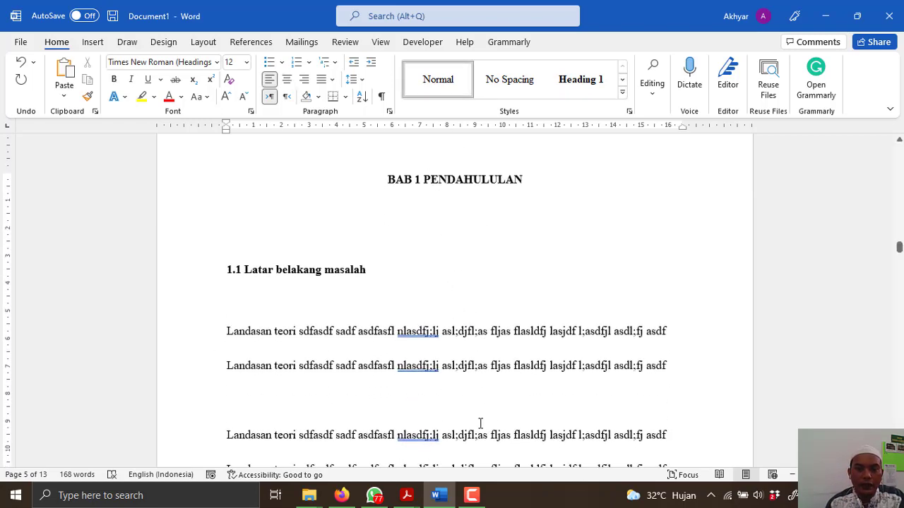
scroll(481, 423, "down", 8)
left_click(411, 329)
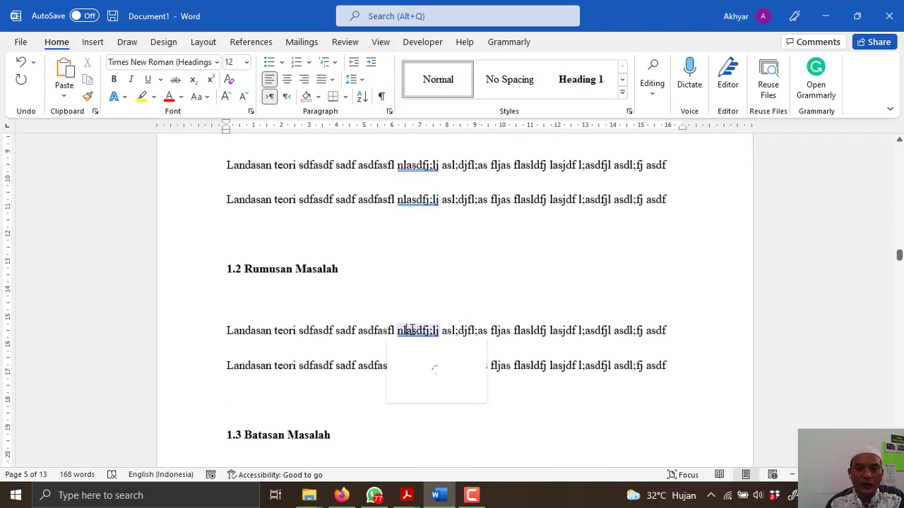
scroll(445, 342, "down", 5)
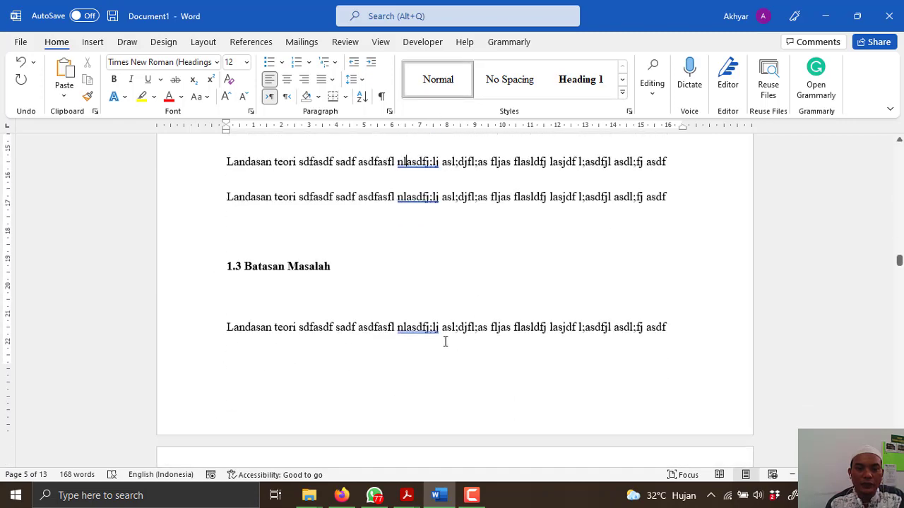
left_click(439, 328)
scroll(479, 311, "down", 2)
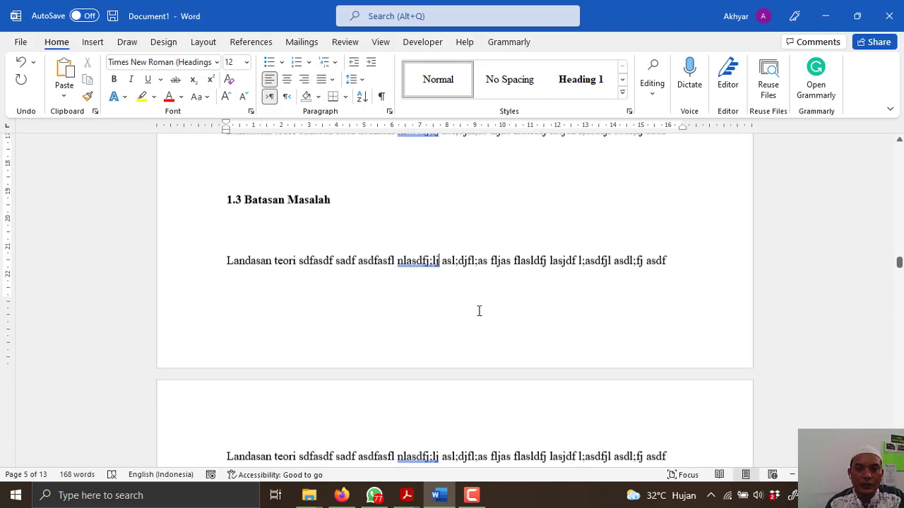
scroll(507, 306, "down", 2)
scroll(423, 306, "up", 5)
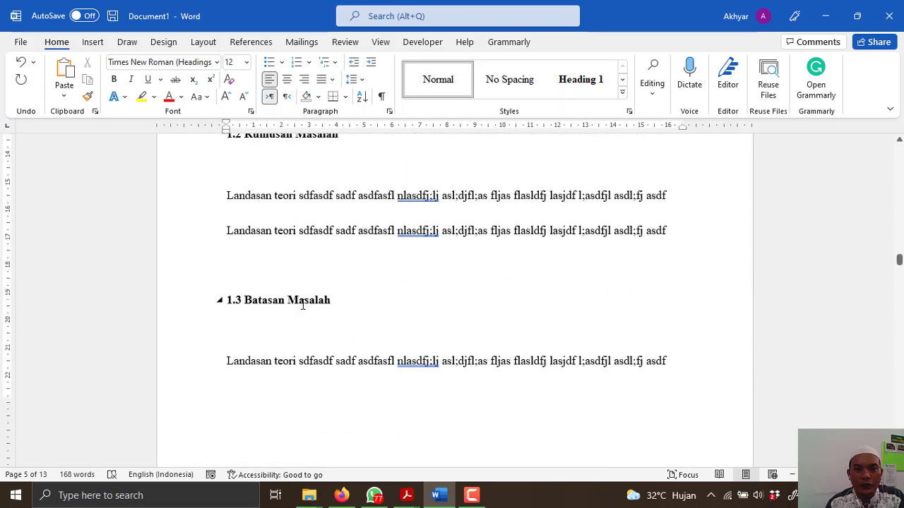
left_click(302, 305)
left_click(622, 93)
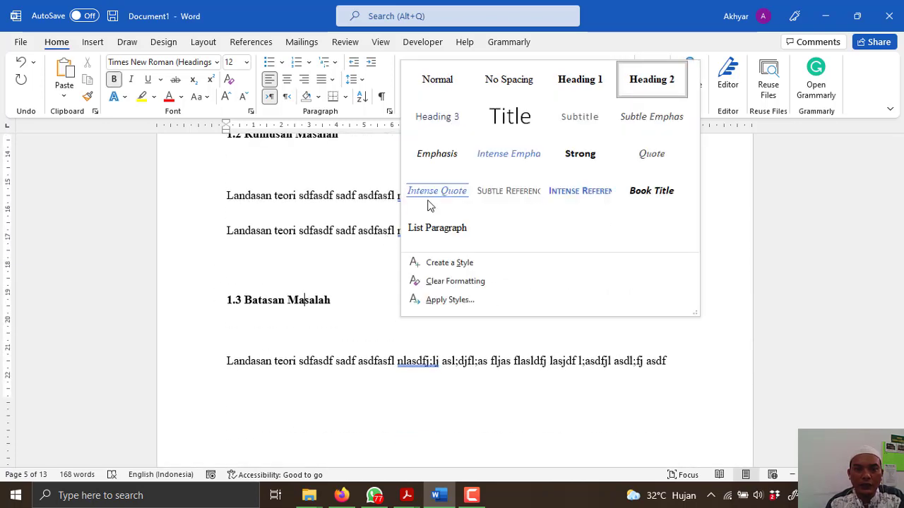
left_click(269, 233)
Review the layout of the pages from DAFTAR ISI through the "1.4 Tujuan" section.
scroll(443, 286, "up", 15)
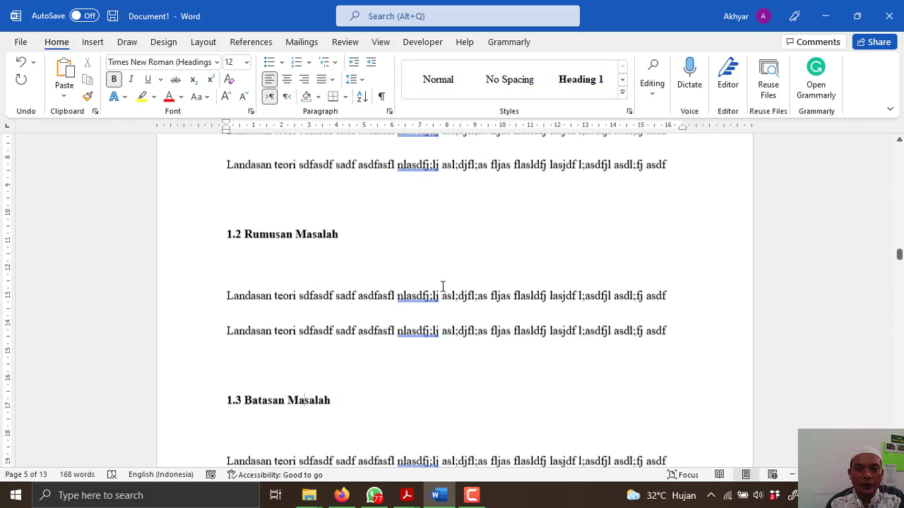
scroll(443, 286, "up", 4)
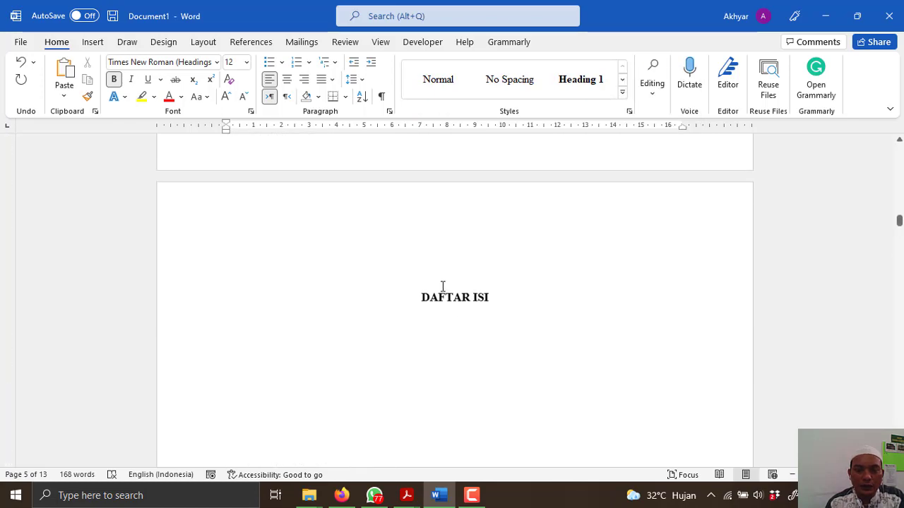
scroll(442, 286, "down", 6)
scroll(442, 286, "down", 8)
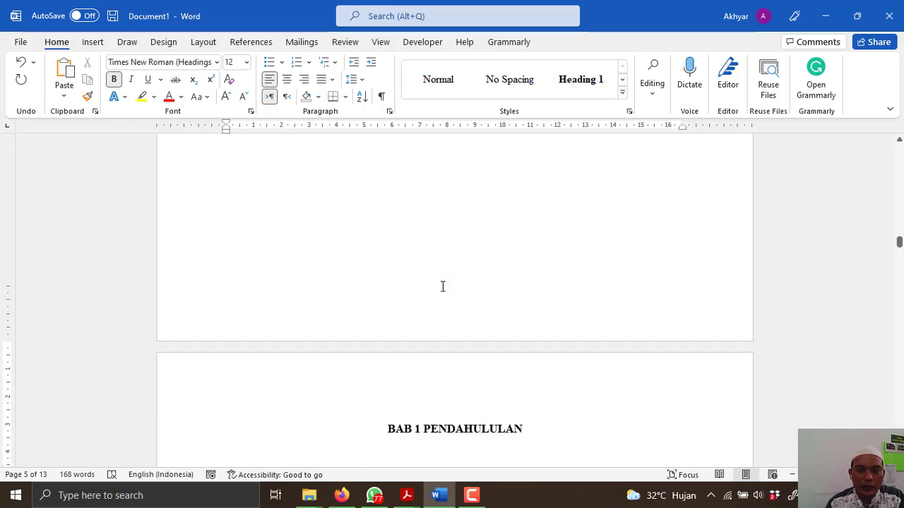
scroll(443, 288, "down", 10)
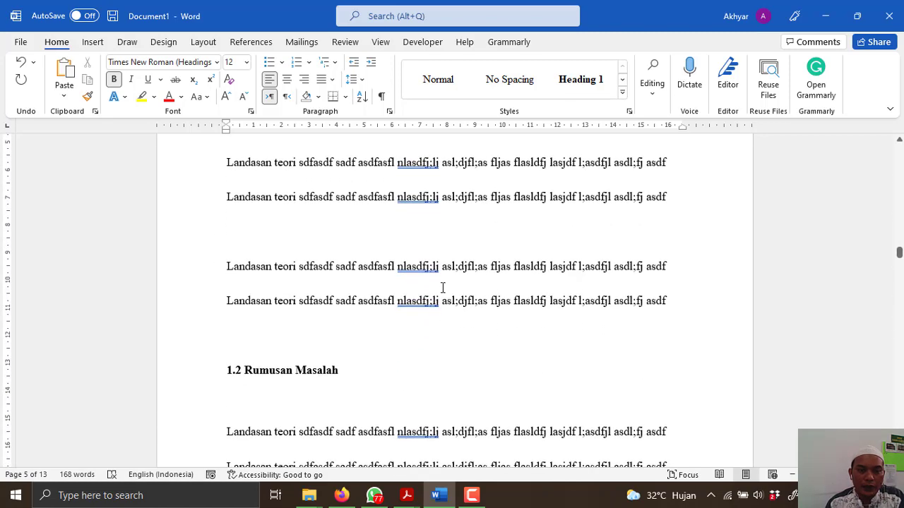
scroll(443, 288, "down", 12)
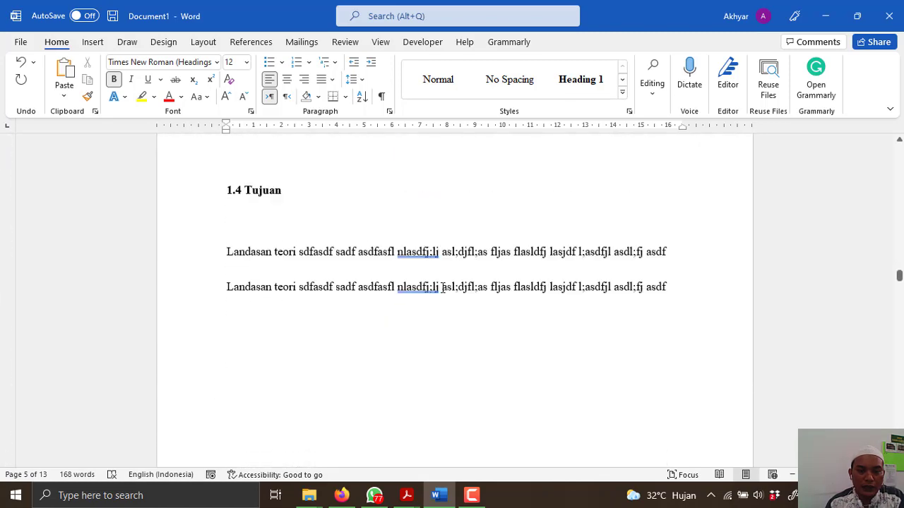
scroll(442, 288, "up", 10)
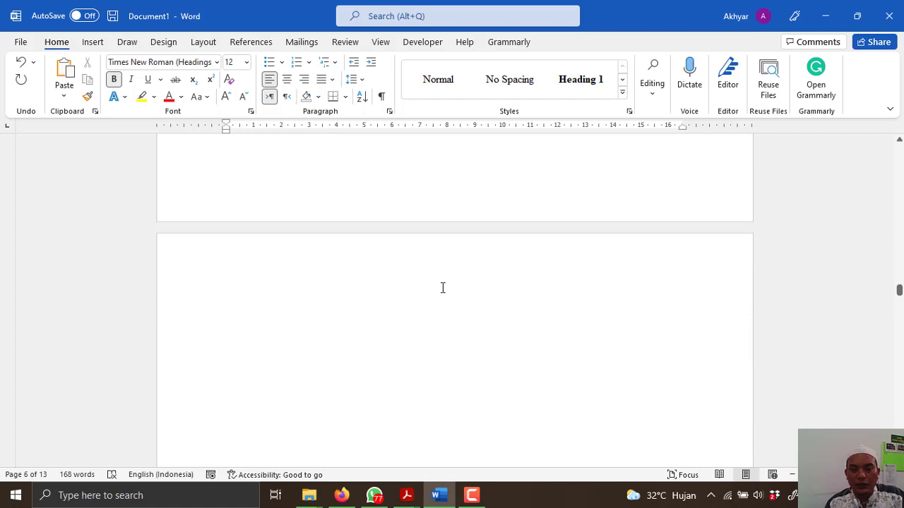
scroll(442, 287, "up", 12)
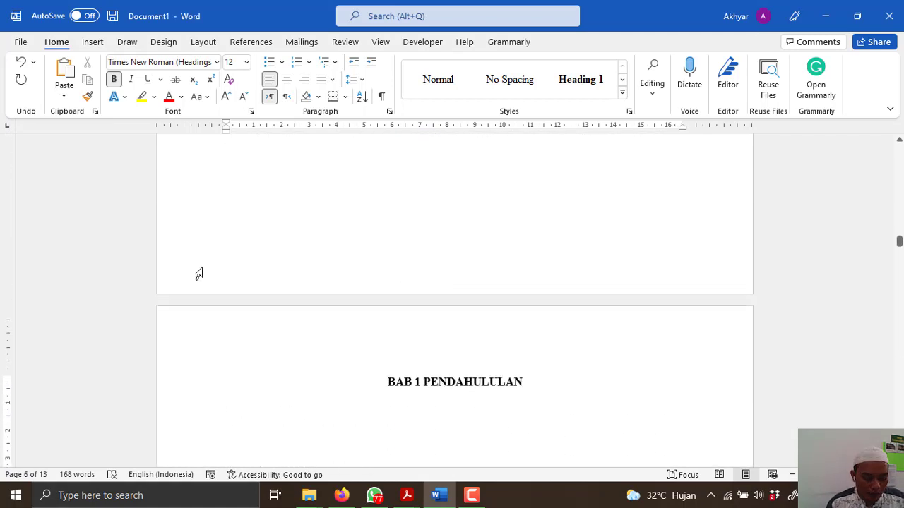
Show the document's heading outline in the navigation view and go to the "BAB 1 PENDAHULULAN" title.
key("ctrl+f")
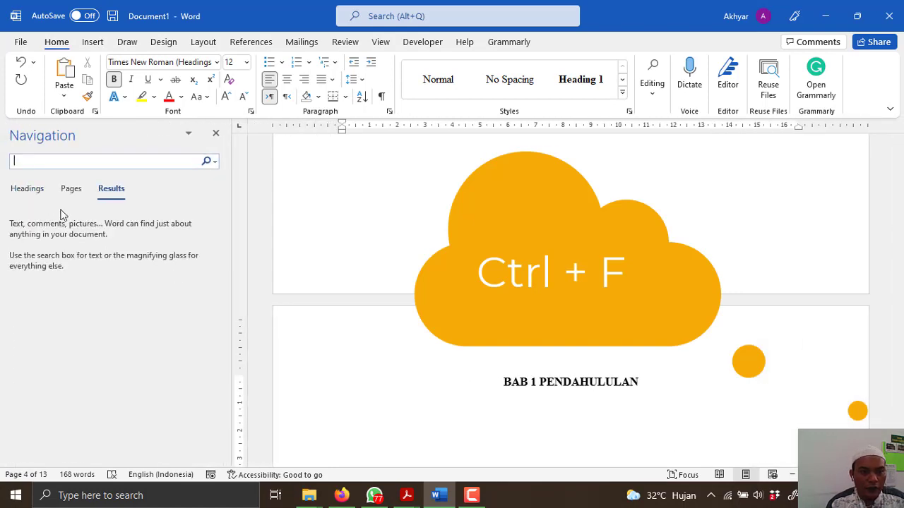
left_click(27, 190)
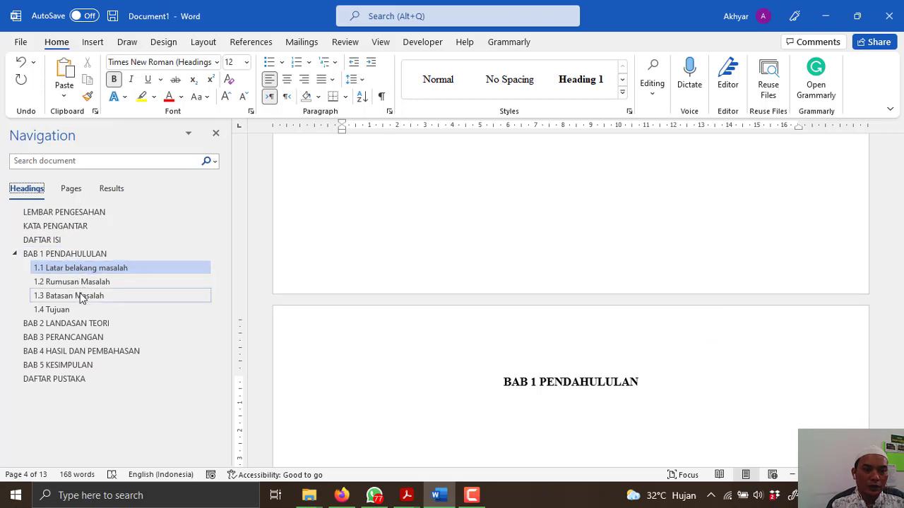
left_click(76, 254)
scroll(452, 293, "up", 2)
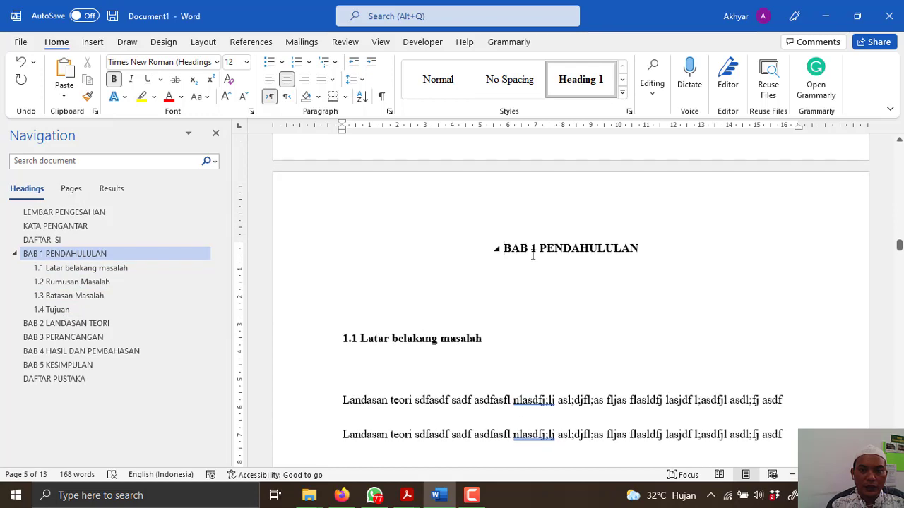
Try splitting the BAB 1 title with a paragraph break before "PENDAHULULAN", check both parts in the heading outline, and rejoin them.
left_click(532, 259)
key("Return")
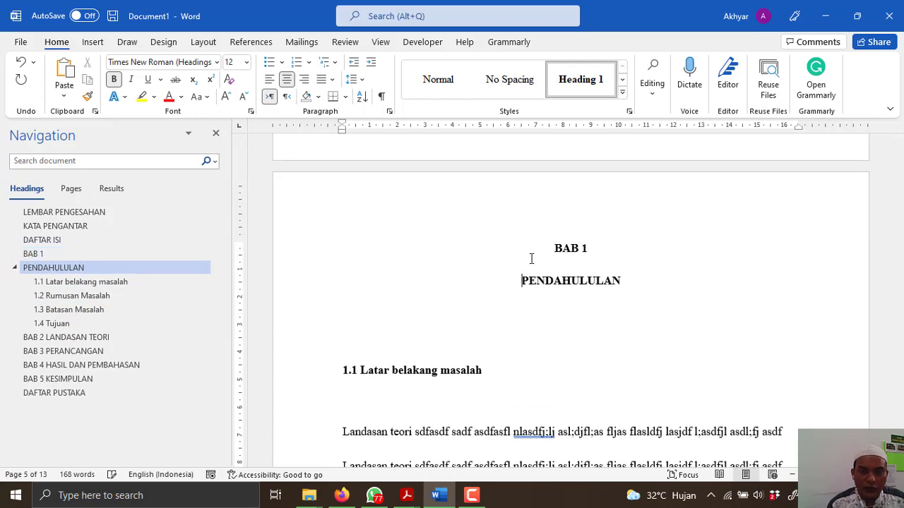
left_click(523, 337)
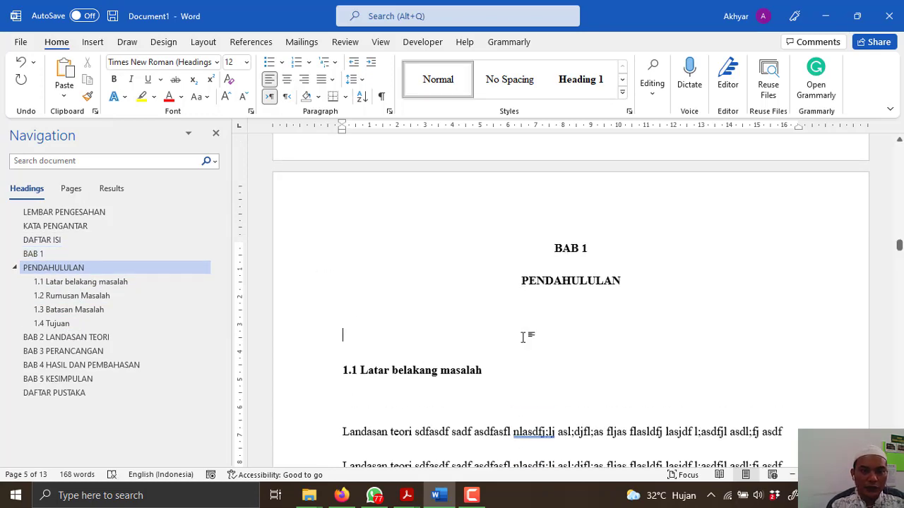
left_click(56, 282)
left_click(63, 266)
left_click(54, 255)
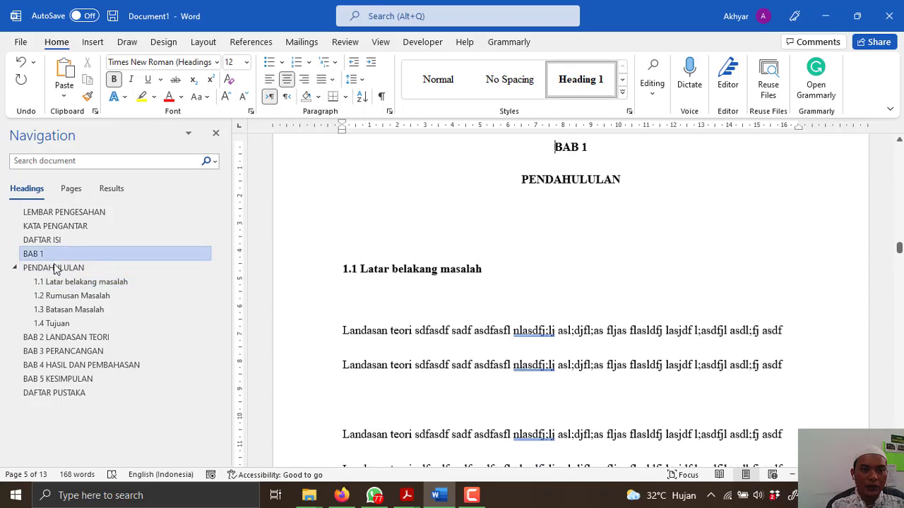
left_click(57, 268)
scroll(540, 226, "up", 1)
scroll(519, 250, "up", 1)
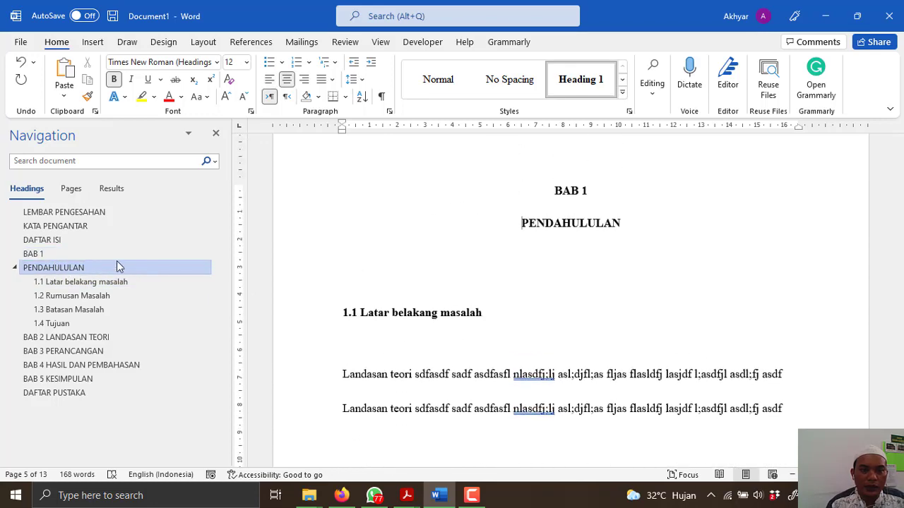
left_click(56, 254)
left_click(64, 268)
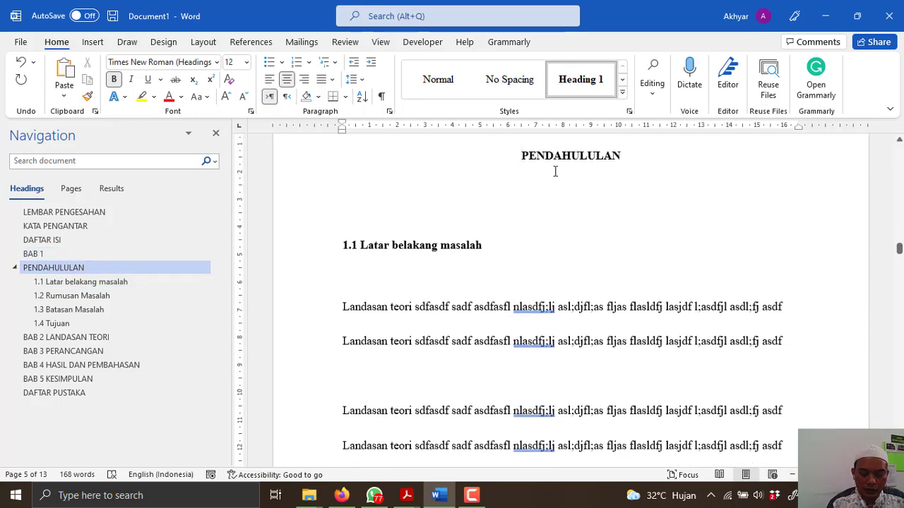
key("BackSpace")
key("BackSpace")
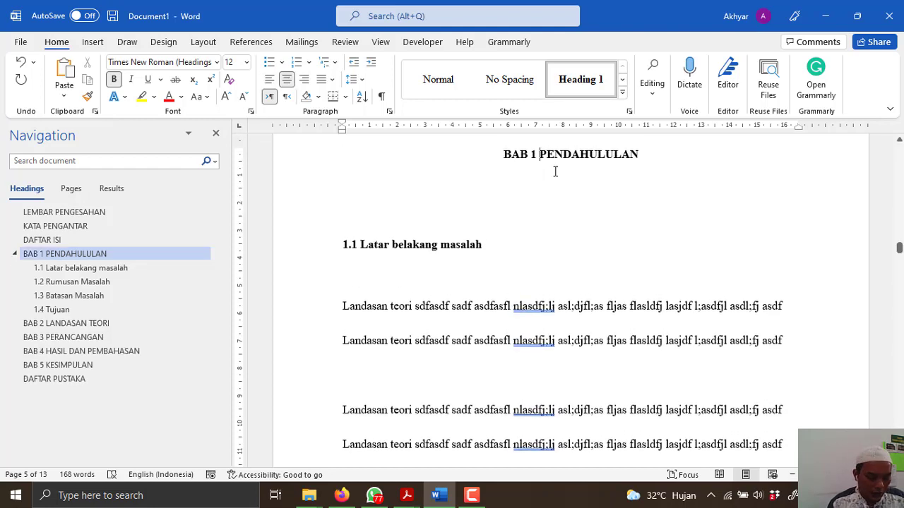
Insert a manual line break after "BAB 1" so that "PENDAHULULAN" sits on a second line of the same heading.
key("shift+Return")
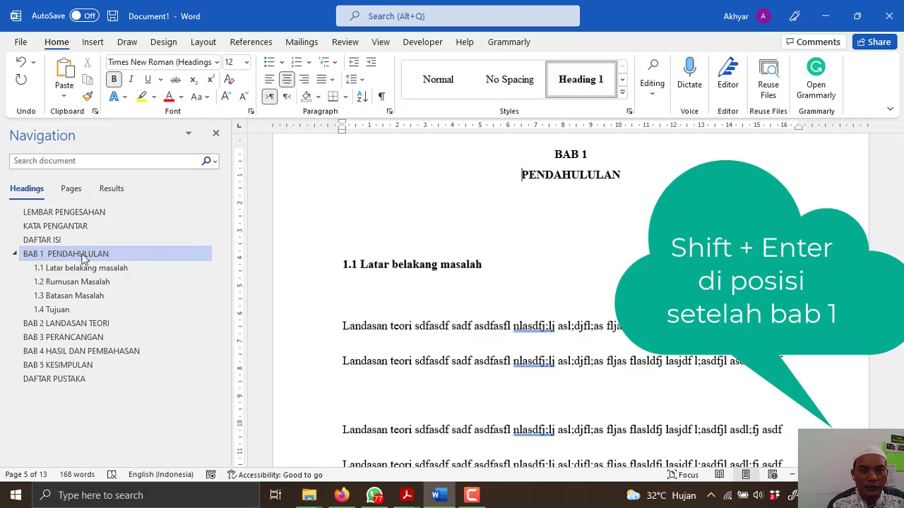
scroll(418, 306, "up", 3)
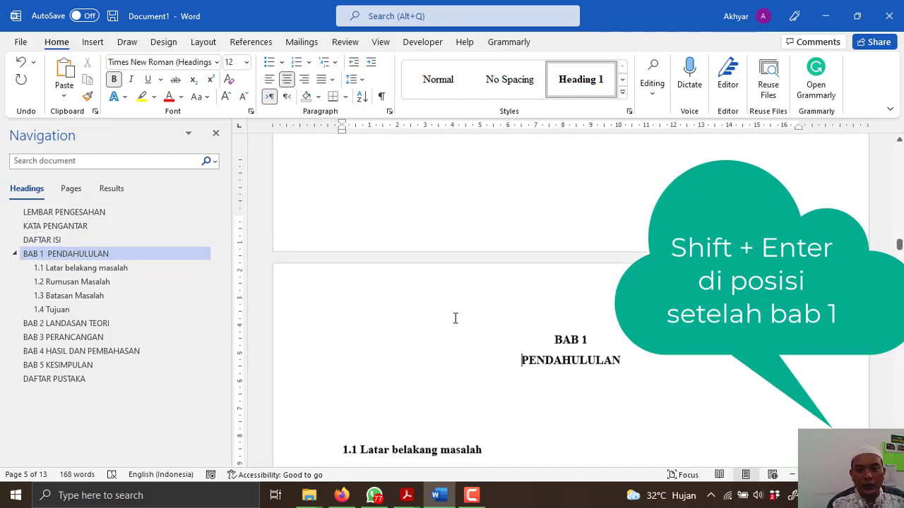
scroll(455, 318, "down", 6)
scroll(452, 318, "up", 2)
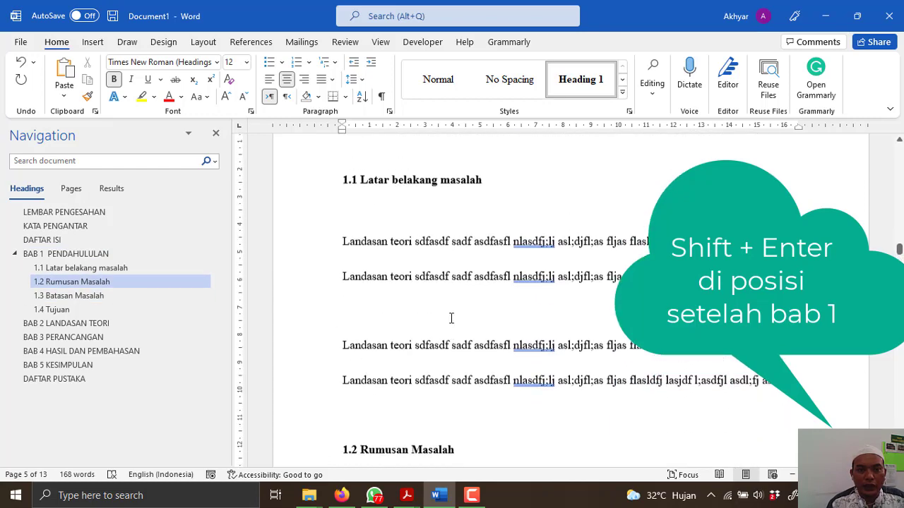
scroll(452, 319, "up", 5)
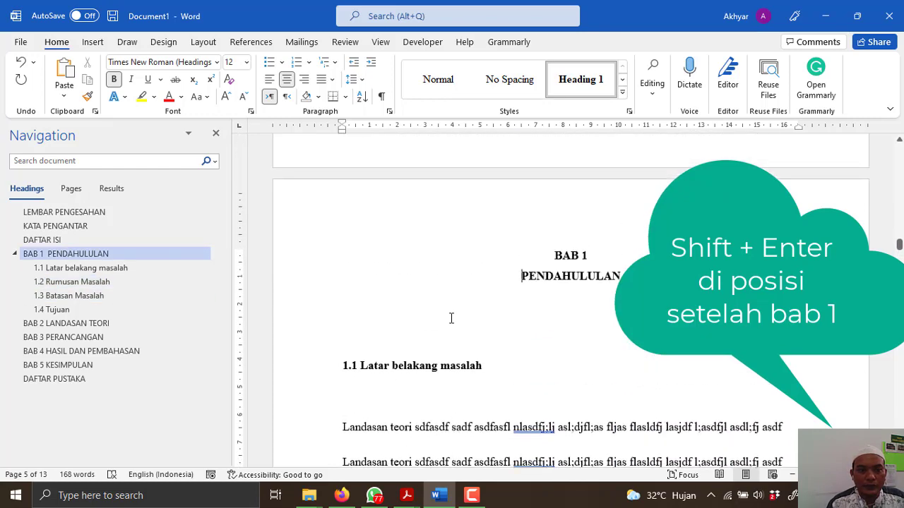
Insert the built-in Automatic Table 1 table of contents below the "DAFTAR ISI" title.
left_click(50, 241)
scroll(544, 319, "up", 3)
scroll(544, 318, "down", 2)
left_click(544, 319)
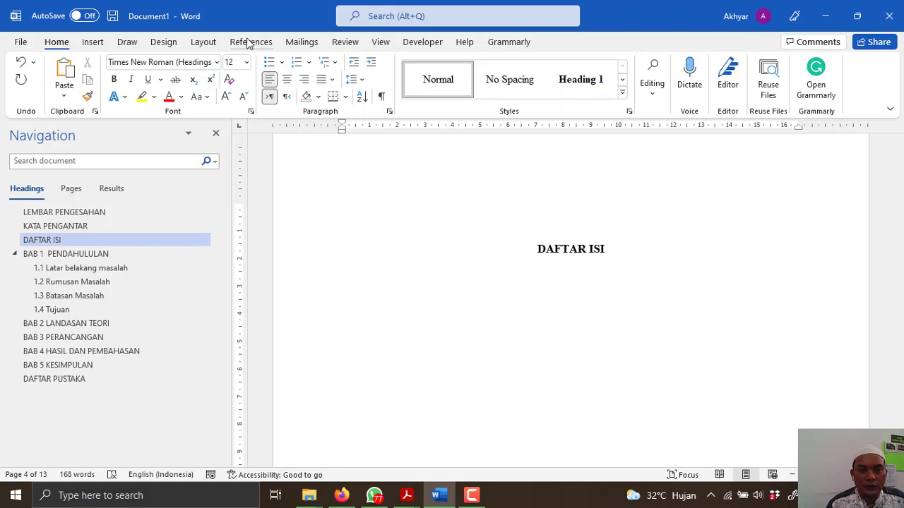
key("alt+s")
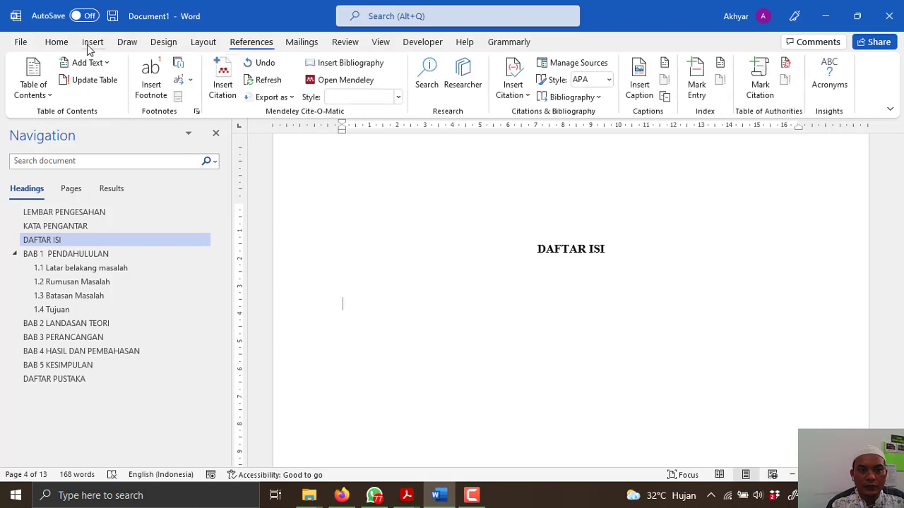
left_click(42, 99)
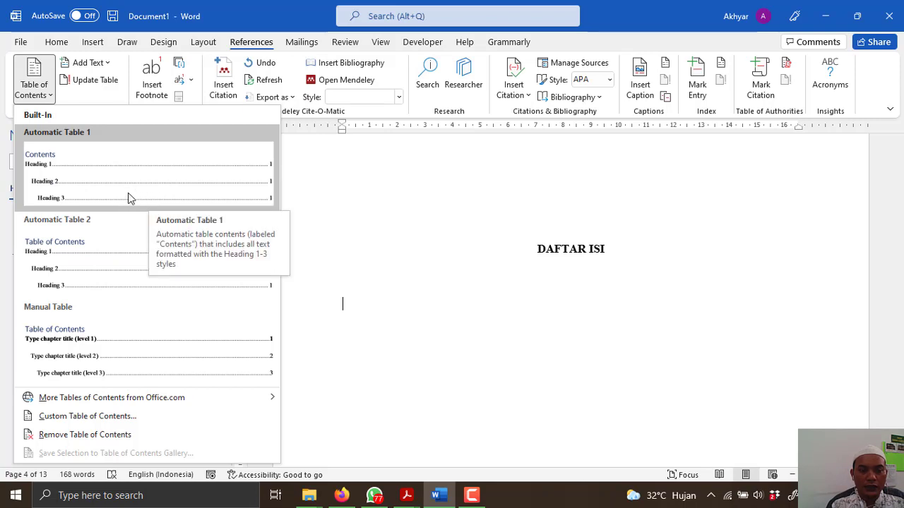
left_click(130, 197)
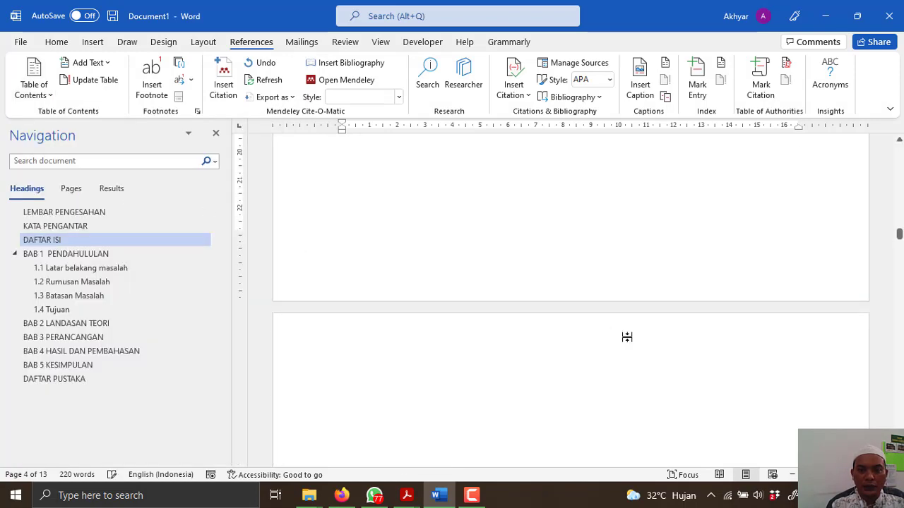
scroll(627, 337, "up", 6)
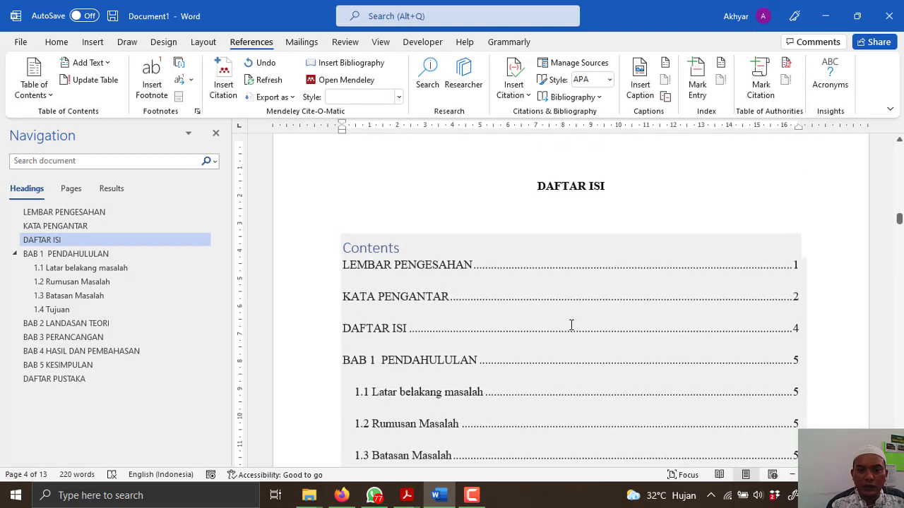
Delete the "Contents" label at the top of the table of contents and look over its entries.
left_click(422, 250)
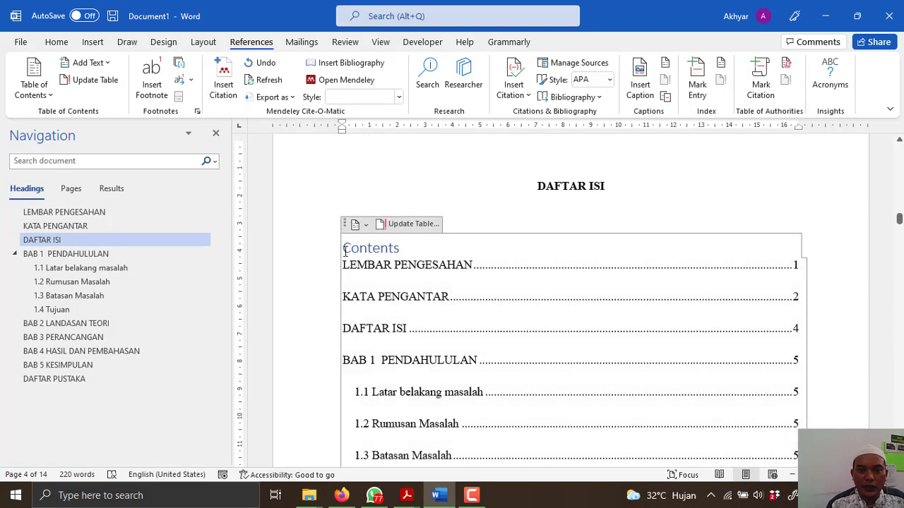
key("Delete")
key("Delete")
key("Delete")
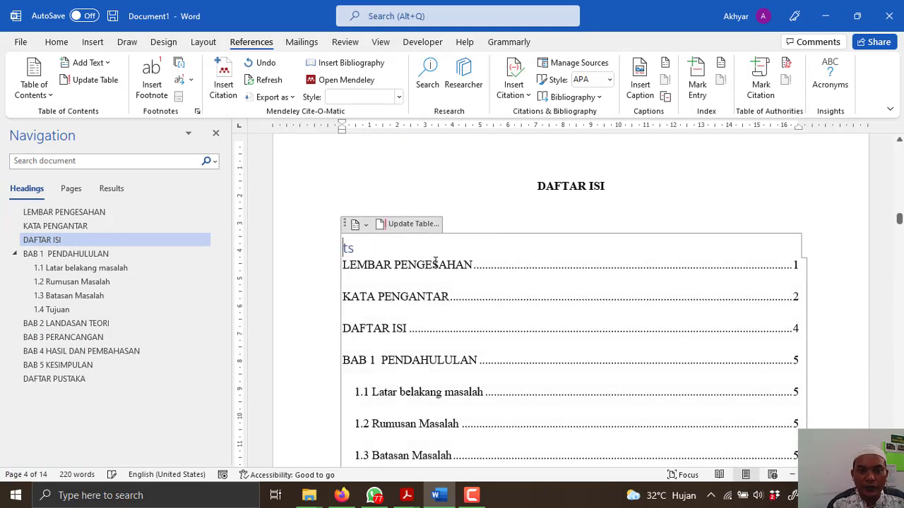
key("Delete")
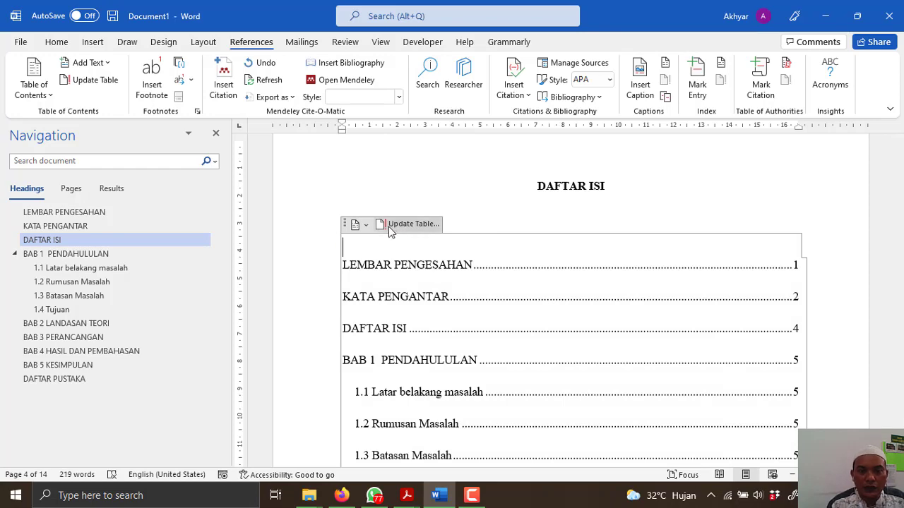
scroll(510, 331, "down", 5)
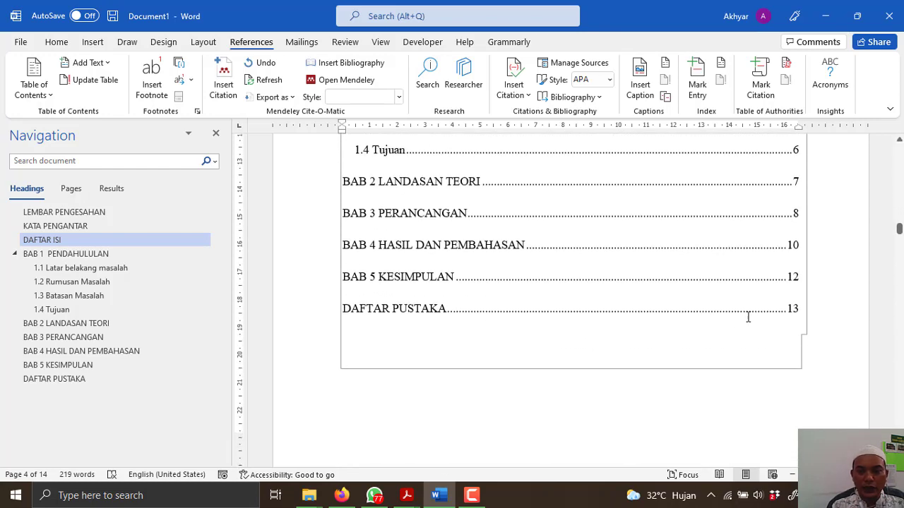
Set the line spacing of all table of contents entries, through "DAFTAR PUSTAKA", to 1.5.
left_click(775, 315)
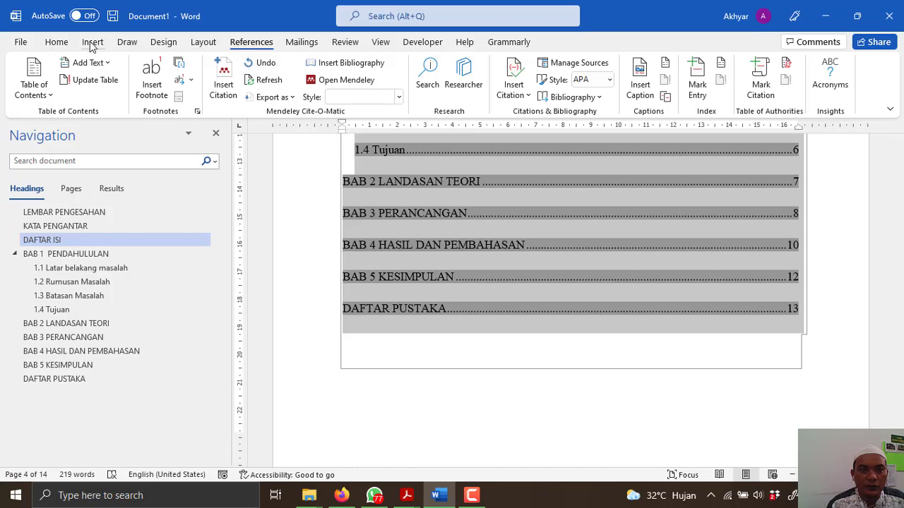
left_click(68, 43)
left_click(356, 80)
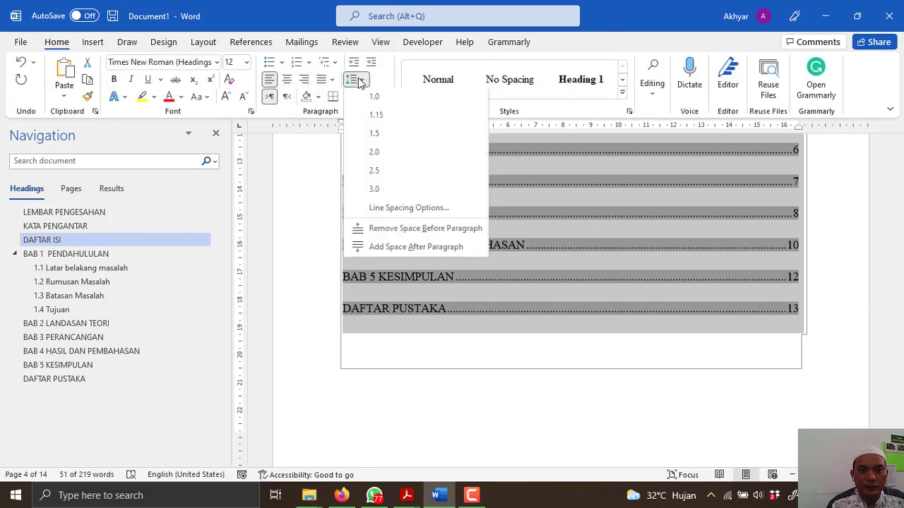
left_click(371, 135)
scroll(577, 281, "up", 5)
left_click(578, 286)
left_click(617, 272)
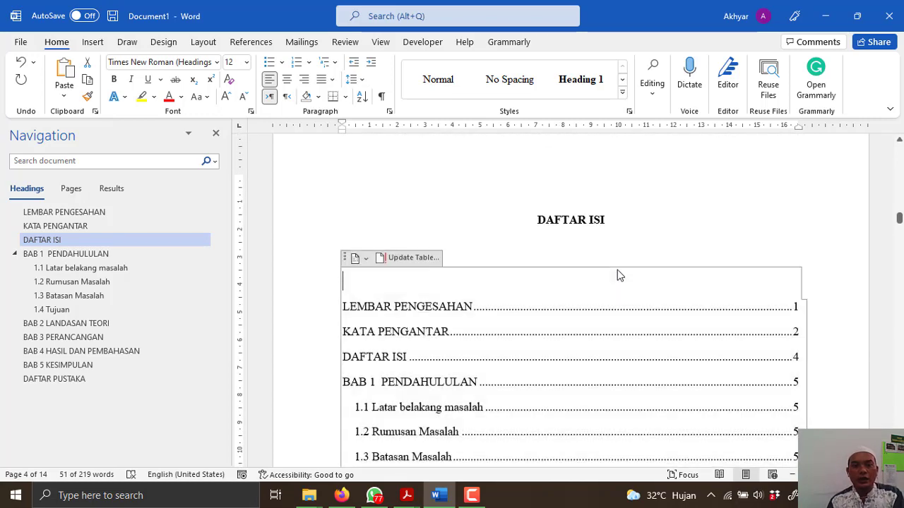
scroll(616, 280, "down", 8)
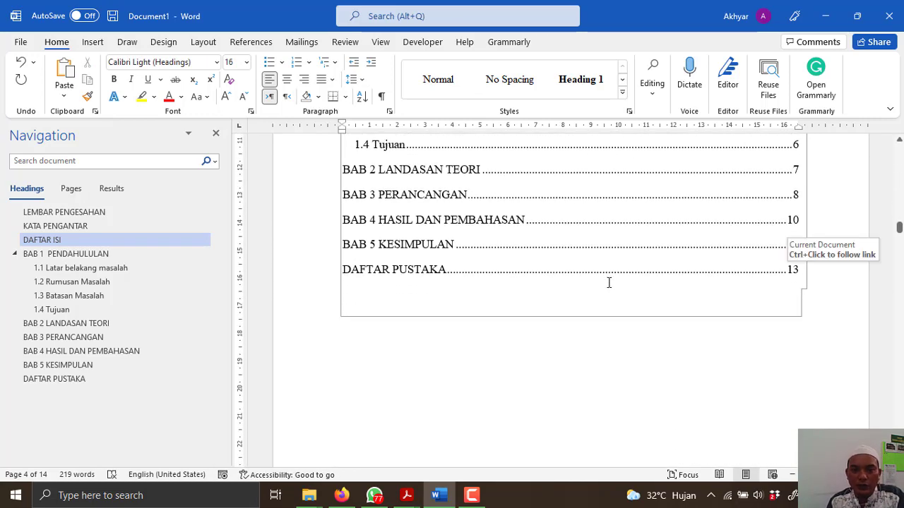
scroll(607, 281, "up", 5)
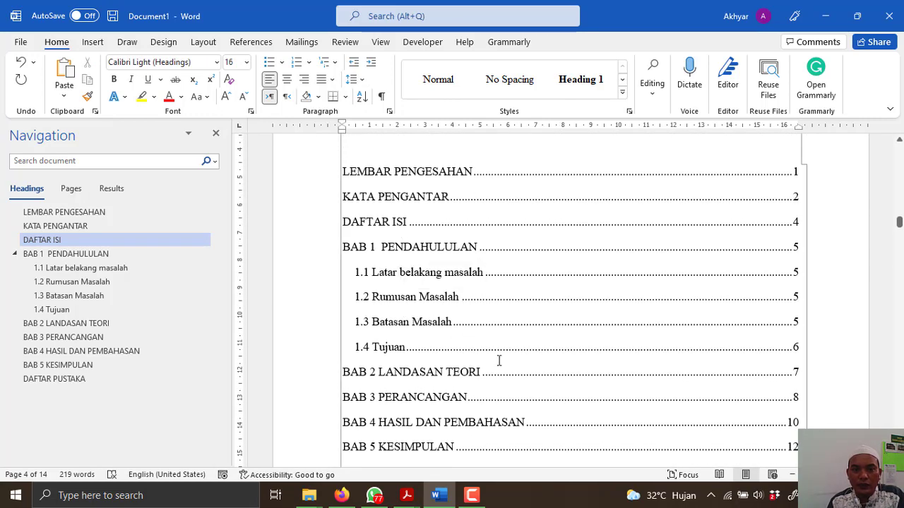
Extend the section heading "1.4 Tujuan" in BAB 1 so that it reads "1.4 Tujuan Masalah".
left_click(67, 311)
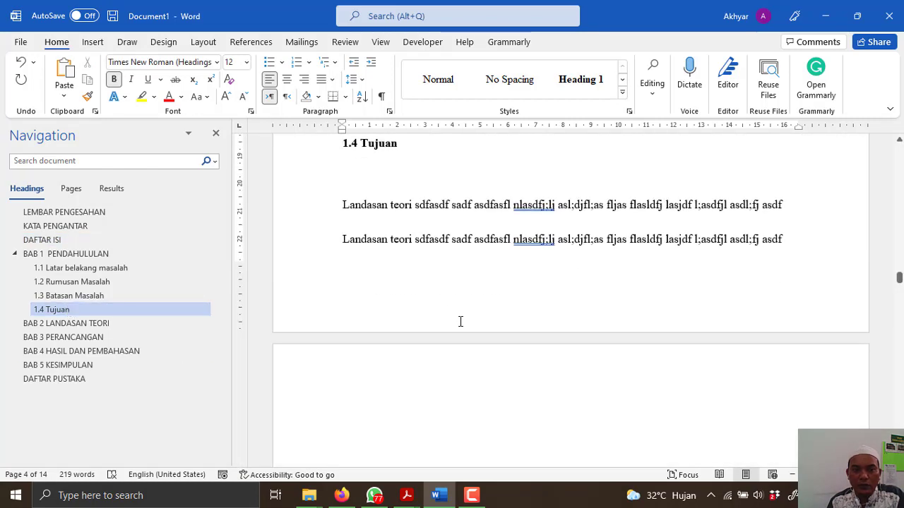
scroll(466, 318, "up", 2)
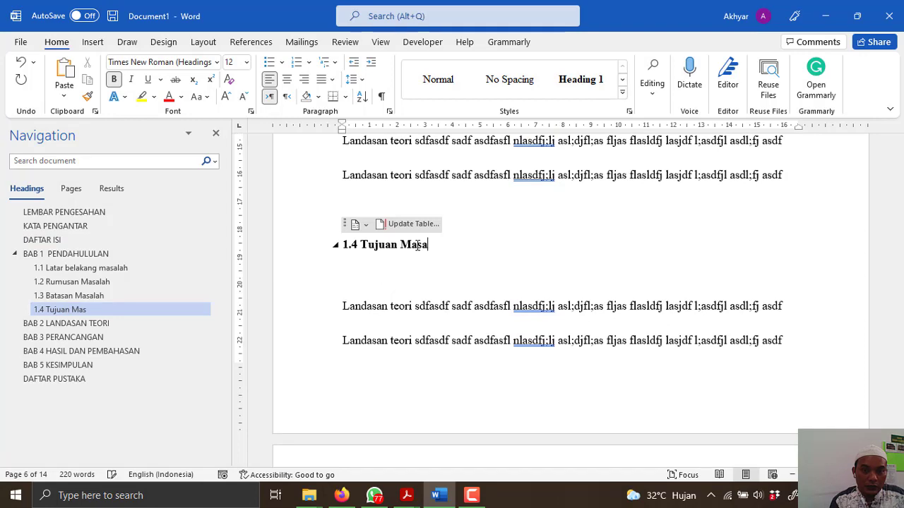
type("Masalah")
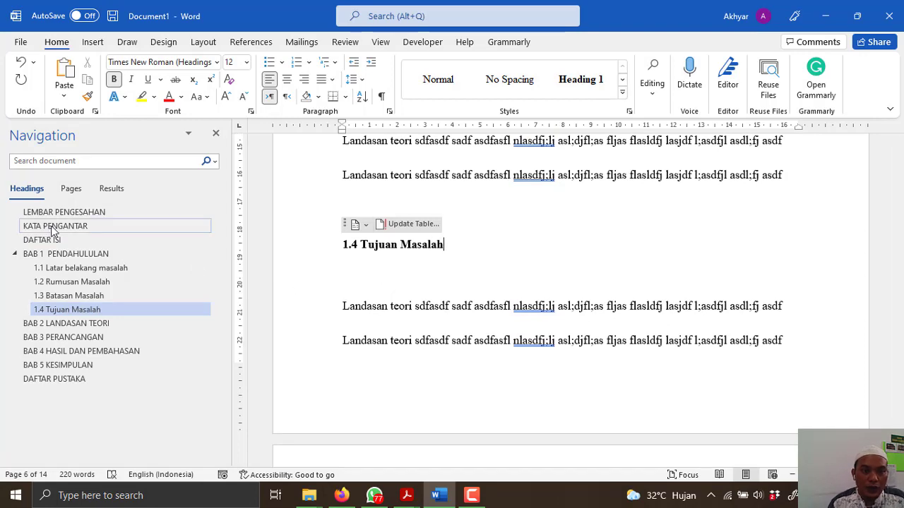
Update the entire table of contents on the DAFTAR ISI page, including the heading texts as well as the page numbers.
left_click(50, 244)
scroll(409, 367, "down", 1)
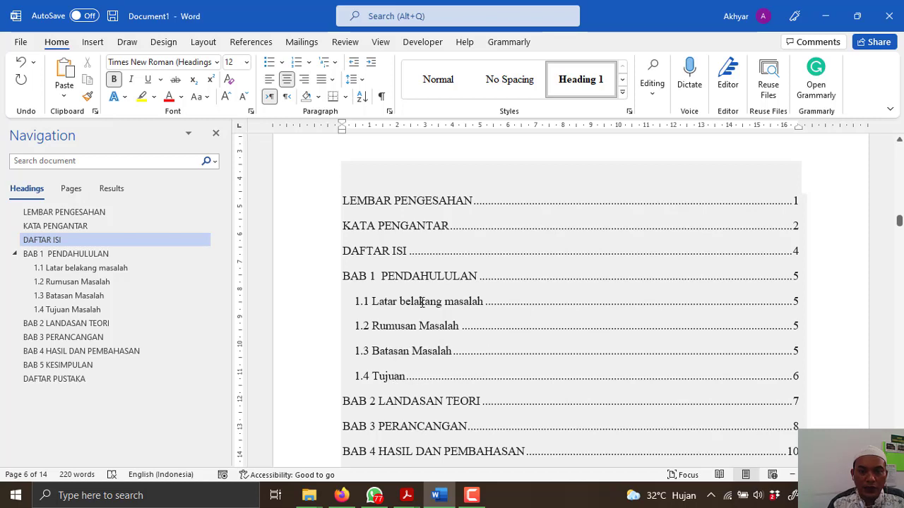
left_click(408, 202)
left_click(403, 153)
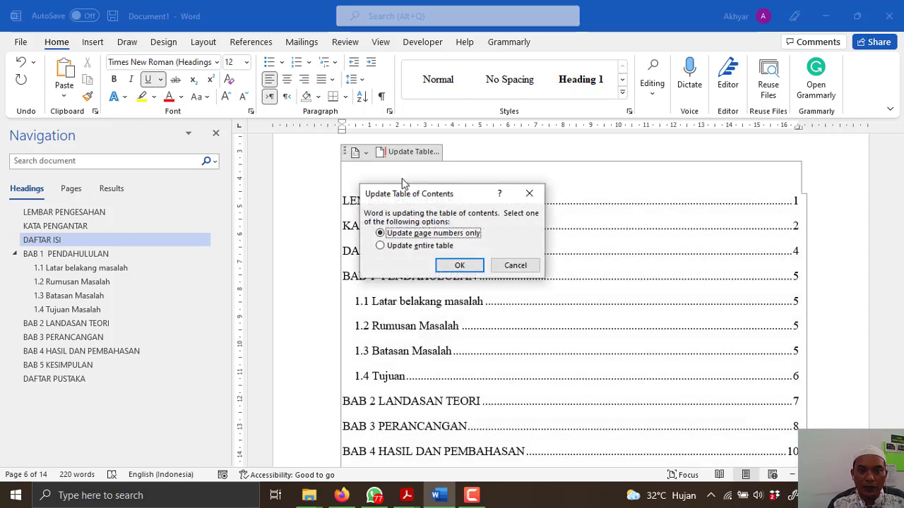
left_click(385, 247)
left_click(452, 265)
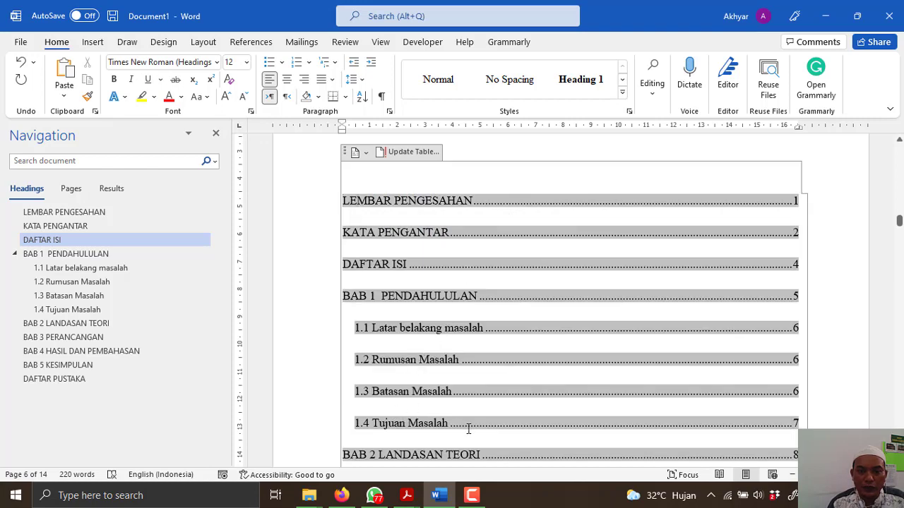
Reapply 1.5 line spacing to the whole updated table of contents, from its first line through the end.
scroll(468, 428, "down", 8)
scroll(675, 379, "up", 6)
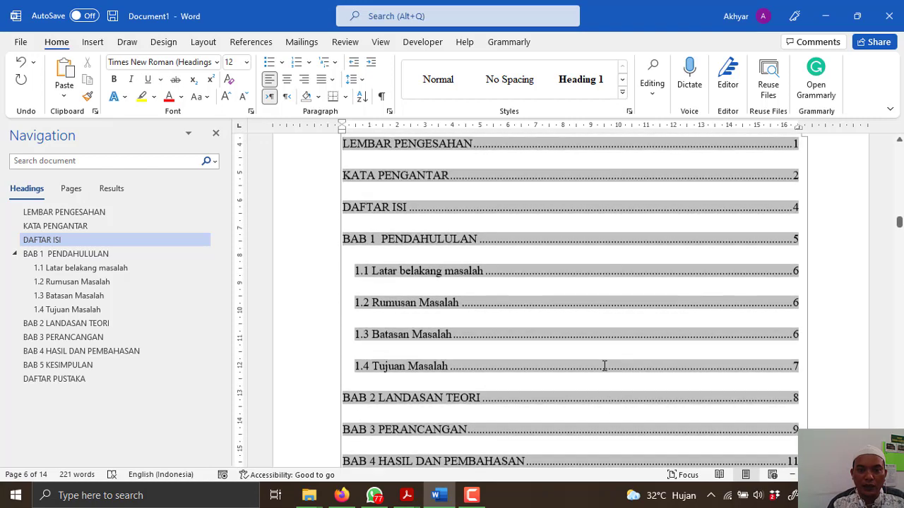
scroll(385, 201, "up", 1)
scroll(393, 174, "up", 1)
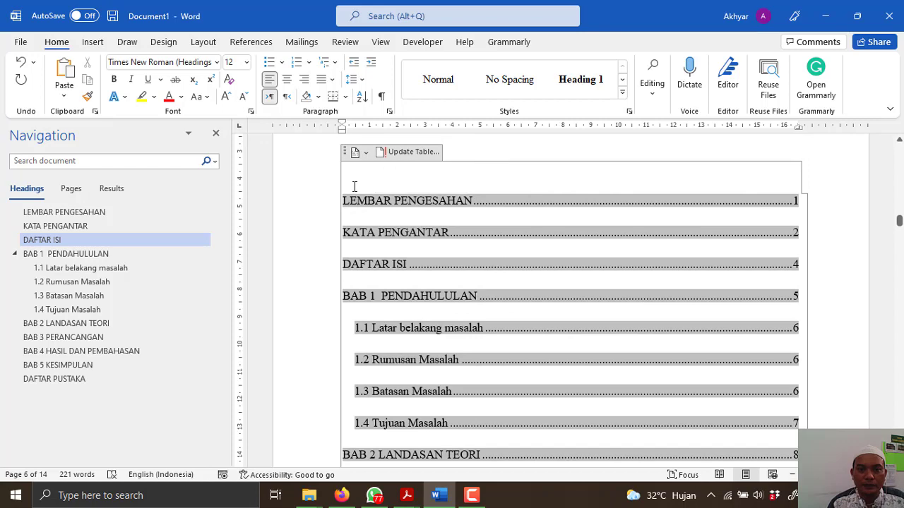
left_click(354, 186)
scroll(464, 313, "down", 5)
left_click(778, 376, "shift")
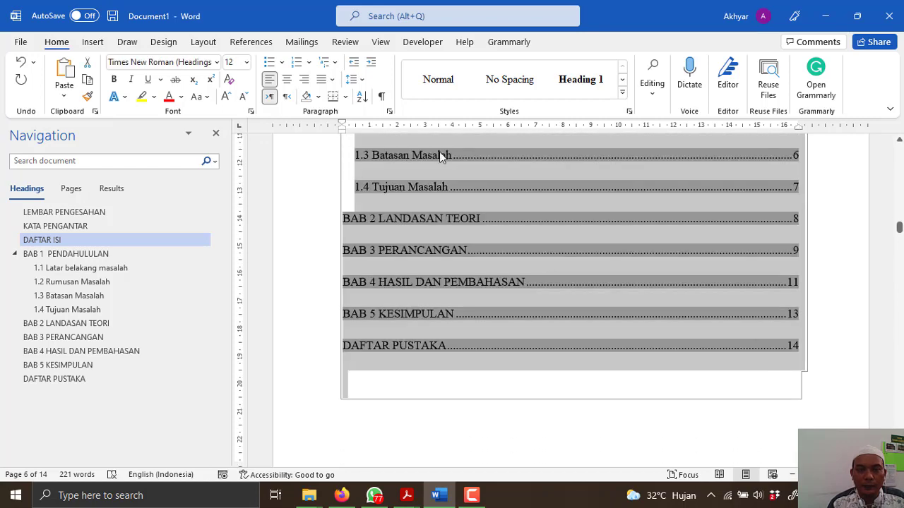
left_click(354, 80)
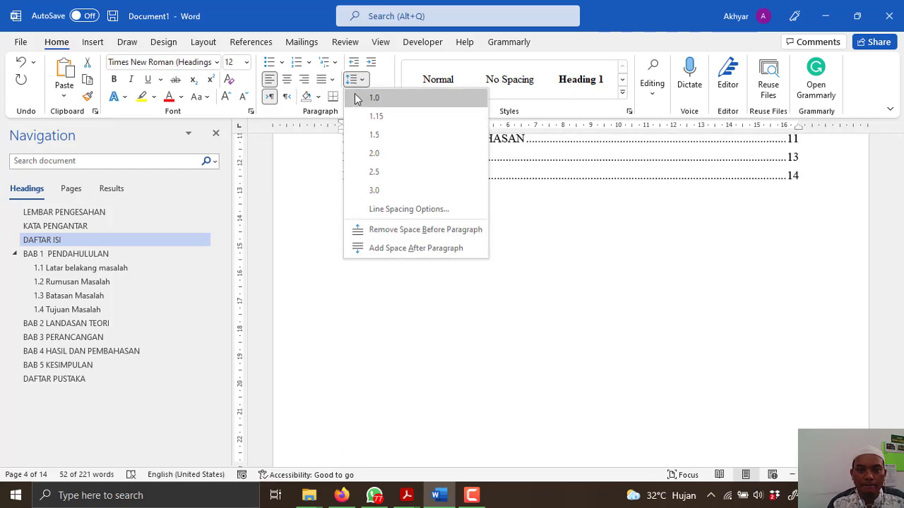
left_click(371, 135)
scroll(553, 337, "up", 5)
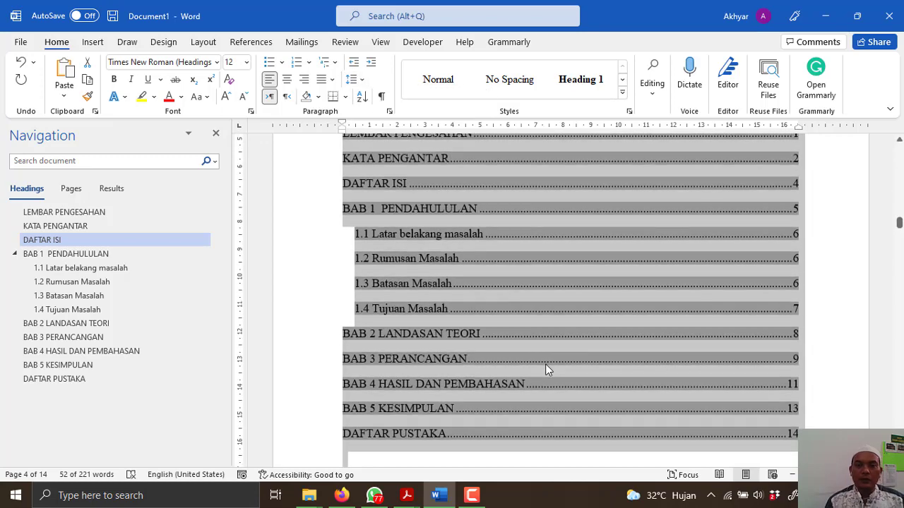
left_click(703, 237)
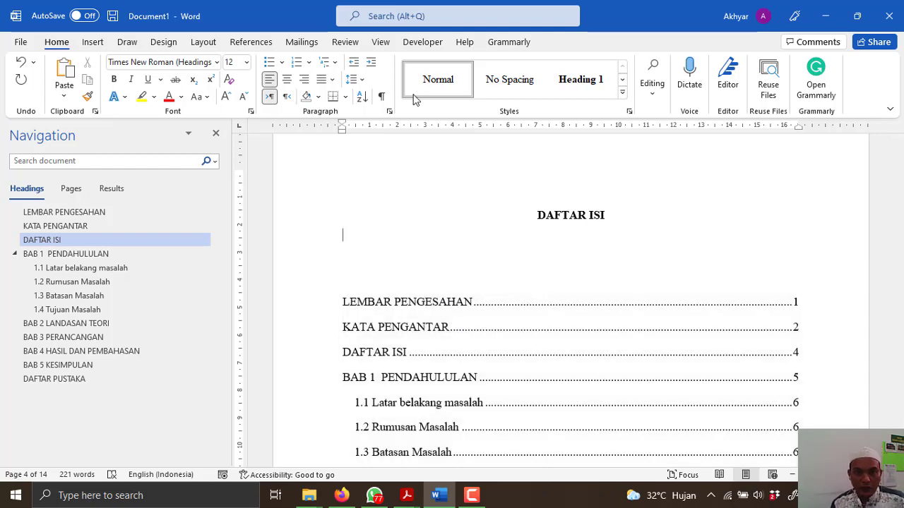
left_click(472, 495)
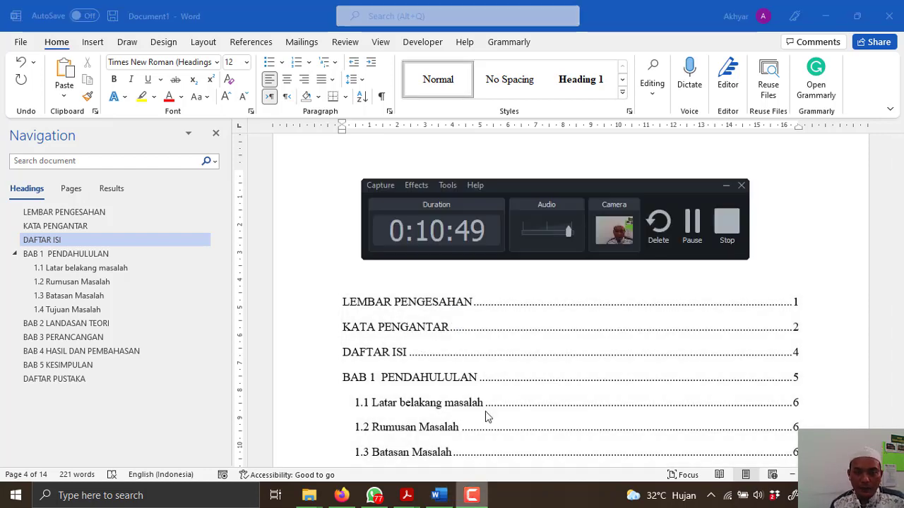